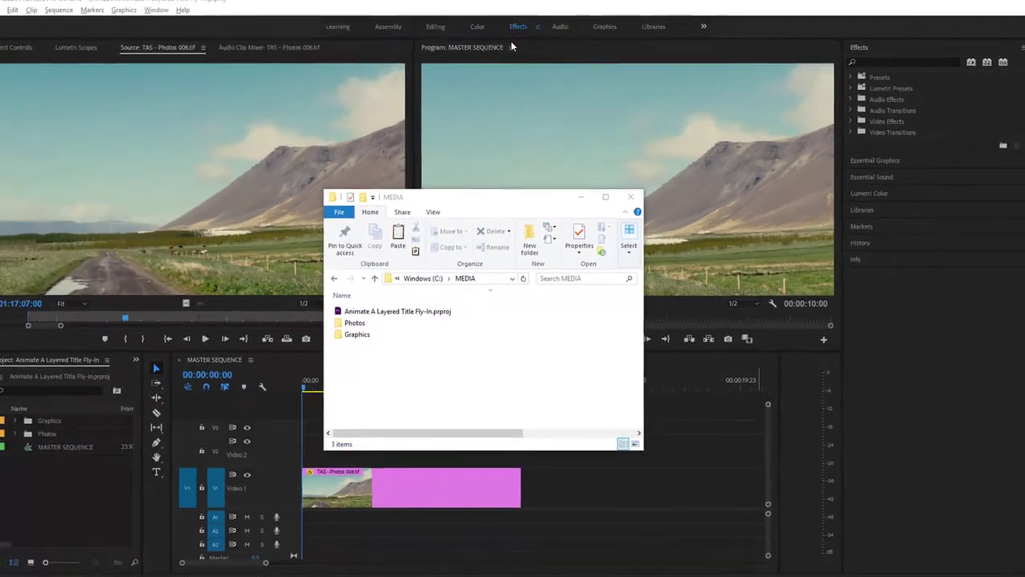
Step: Activate the Effects workspace and save the project
left_click(515, 35)
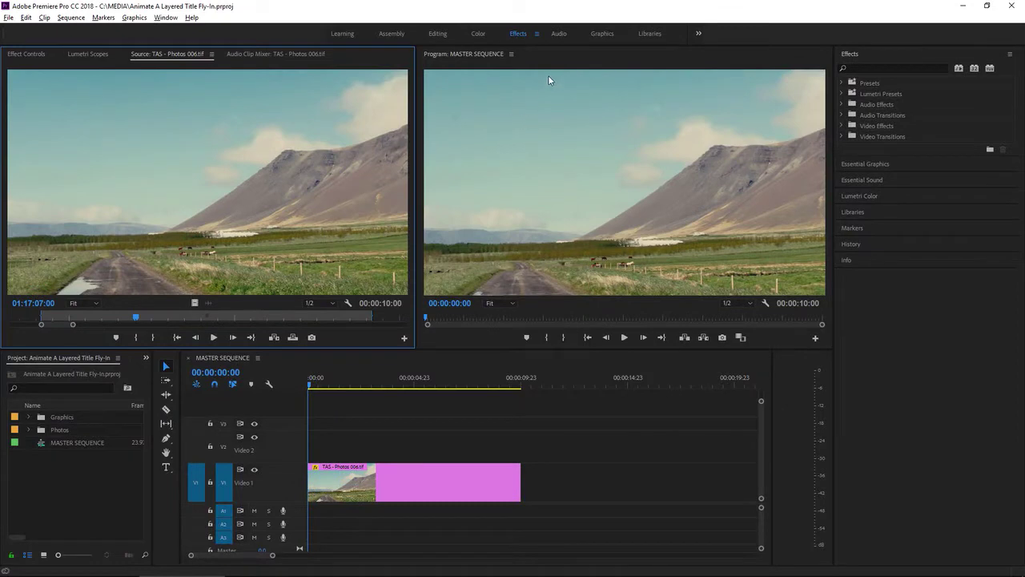
left_click(537, 34)
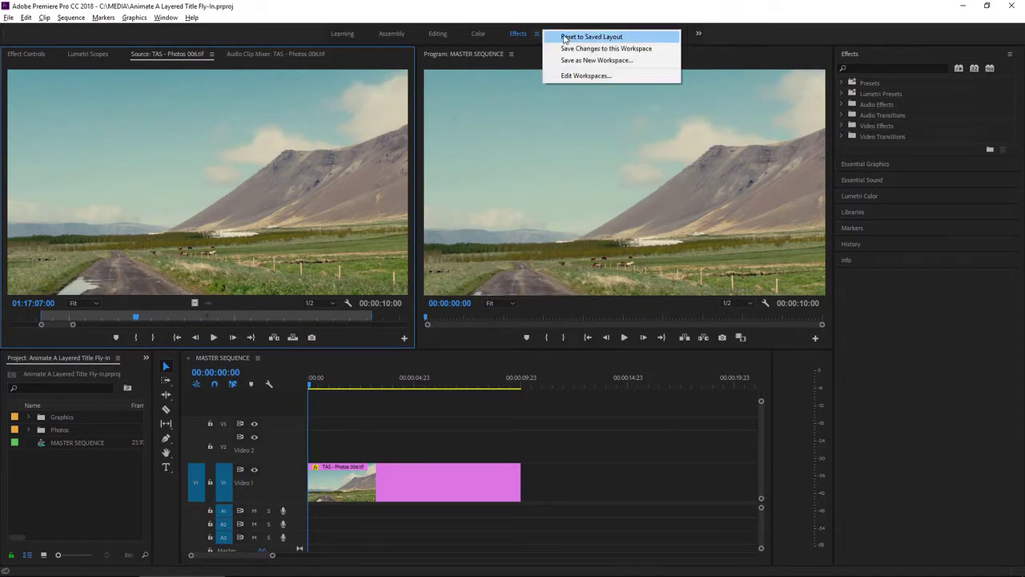
left_click(530, 33)
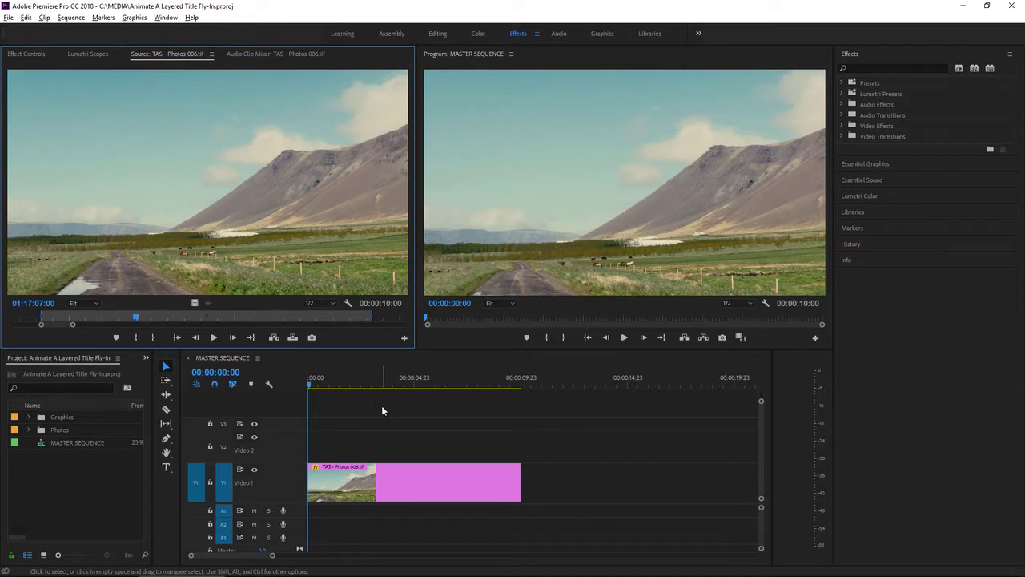
key("ctrl+s")
Step: Switch to File Explorer and bring TAS_MAIN_TITLE.psd from the Graphics folder of MEDIA into the project's bin area
key("alt+Tab")
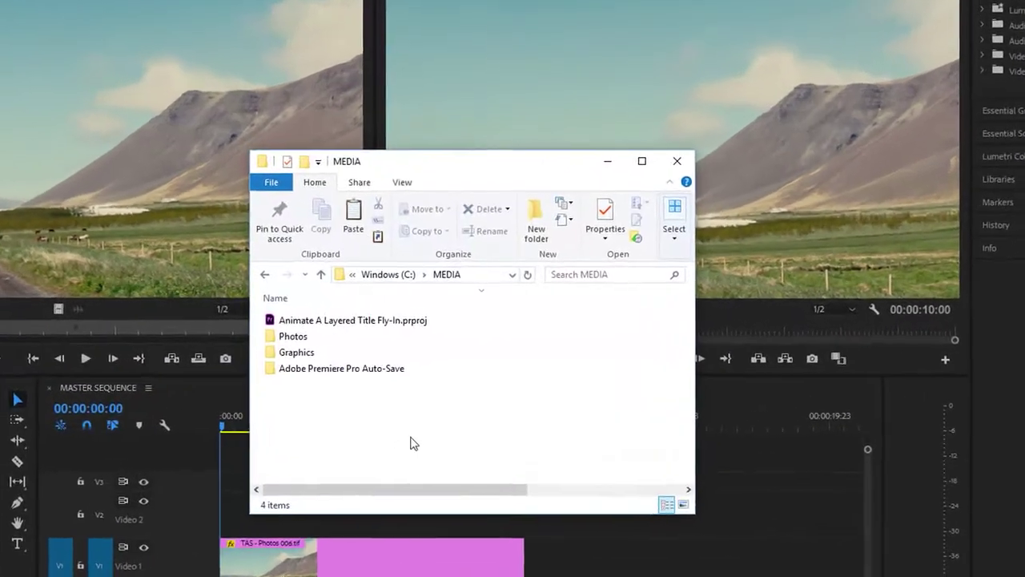
left_click(284, 352)
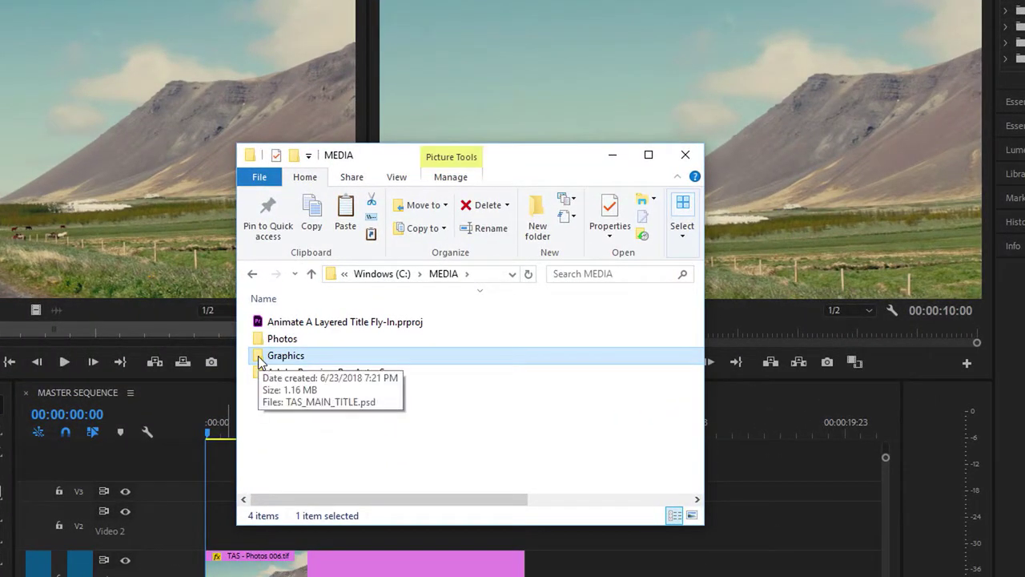
double_click(260, 360)
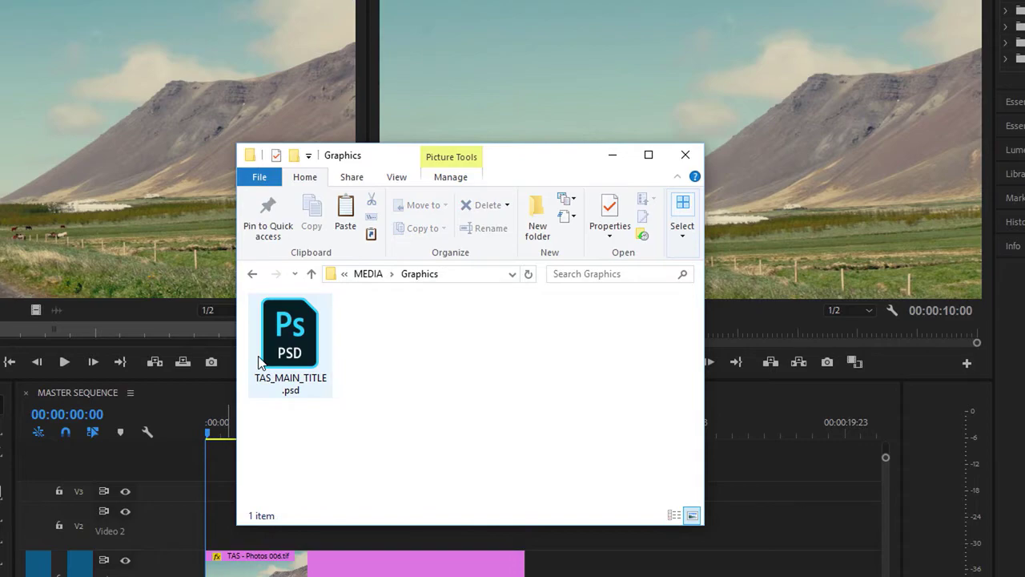
left_click_drag(261, 362, 37, 536)
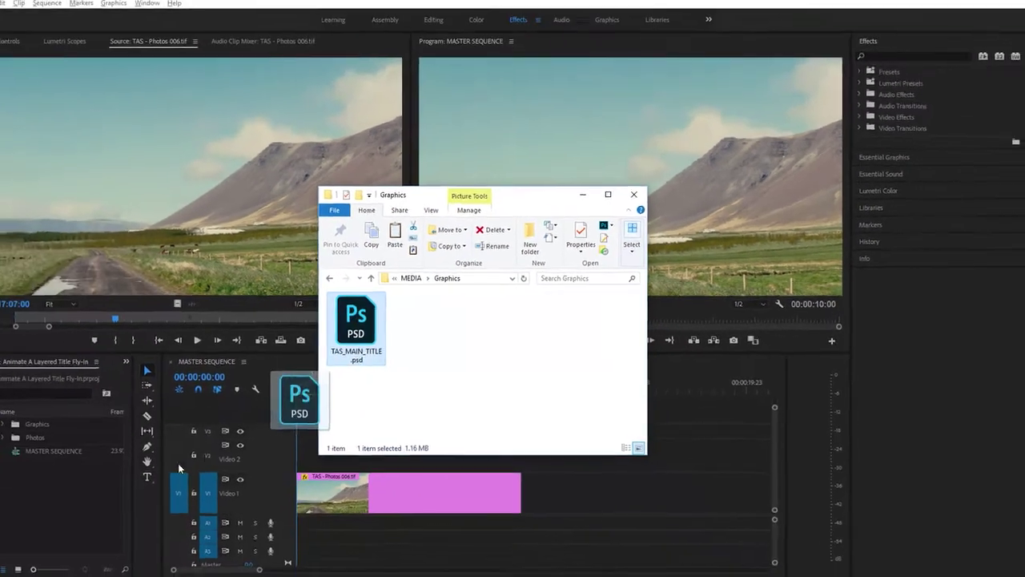
left_click_drag(178, 465, 69, 502)
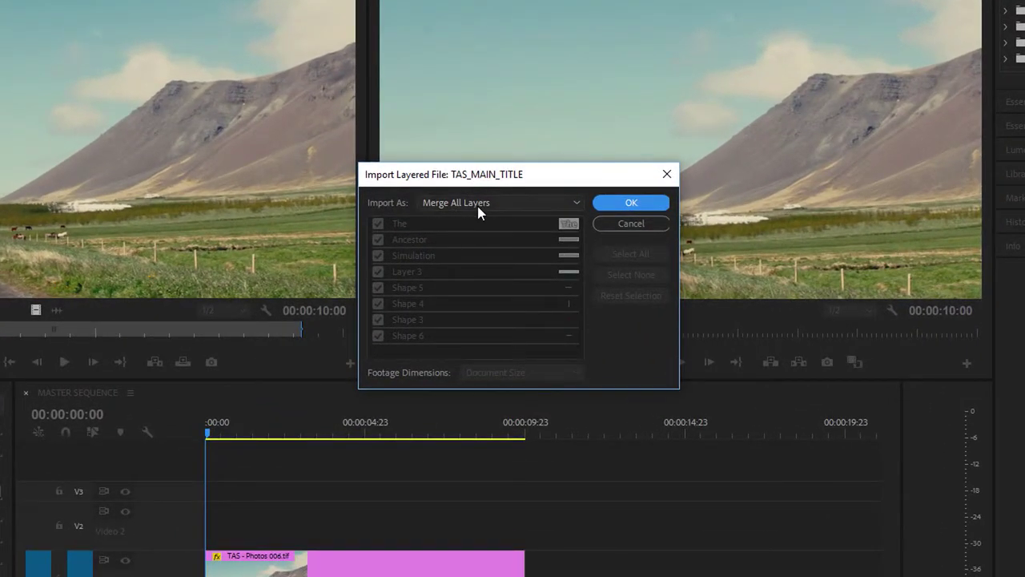
Step: Import the layered file TAS_MAIN_TITLE as a Sequence with all layers included at Document Size
left_click(493, 205)
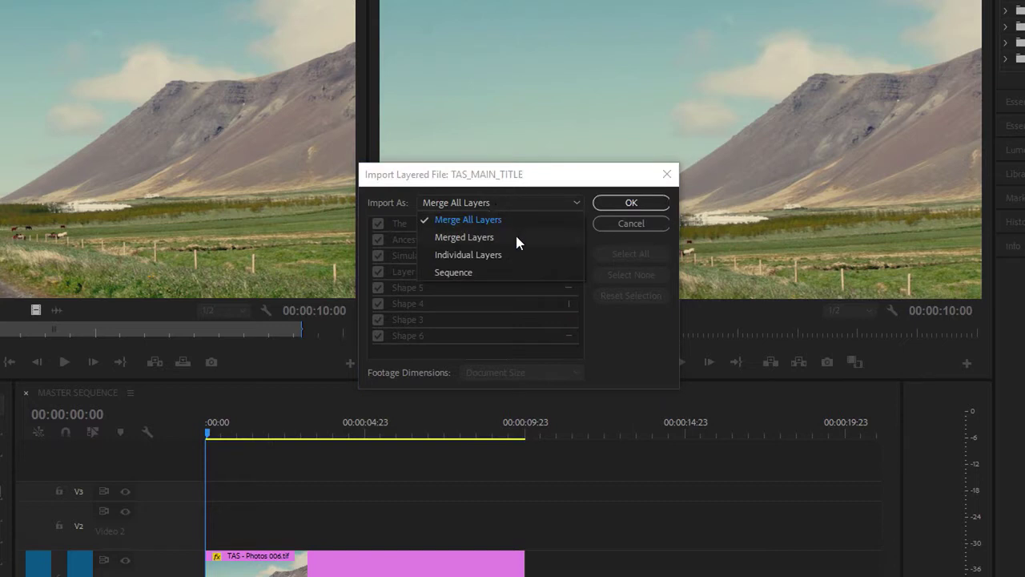
left_click(501, 276)
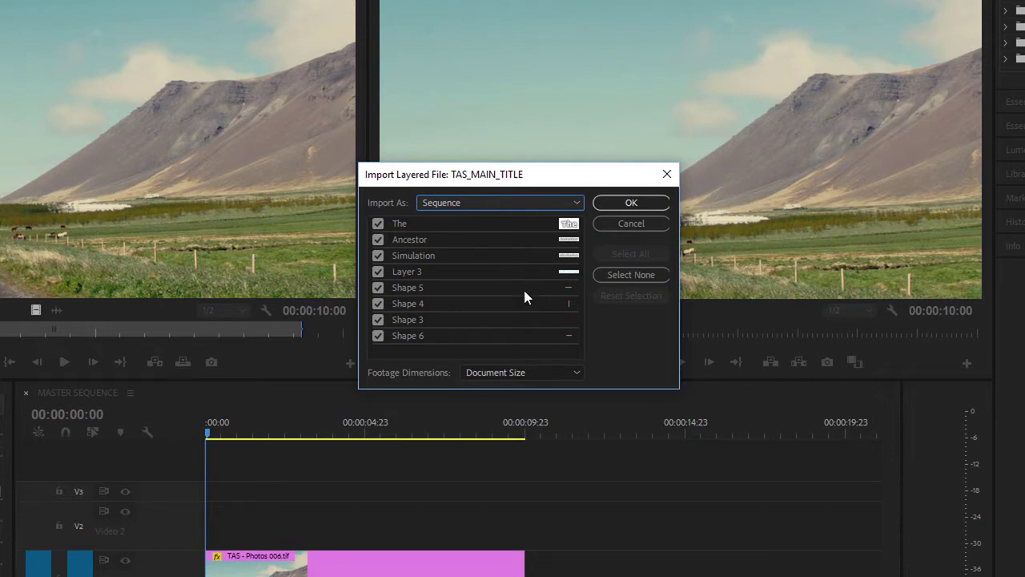
left_click(630, 202)
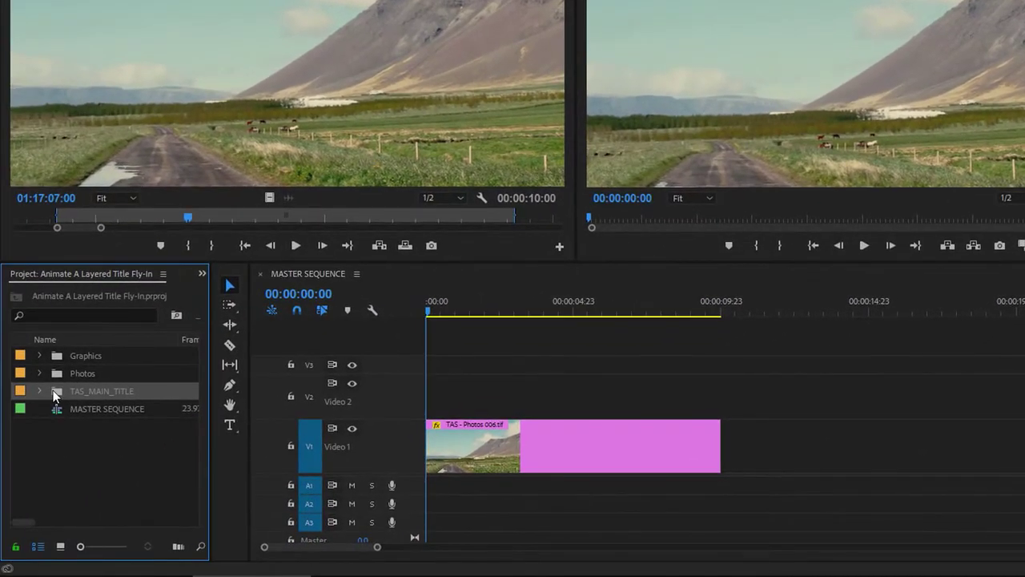
Step: Expand the imported TAS_MAIN_TITLE bin and open its TAS_MAIN_TITLE sequence in the timeline
left_click(40, 390)
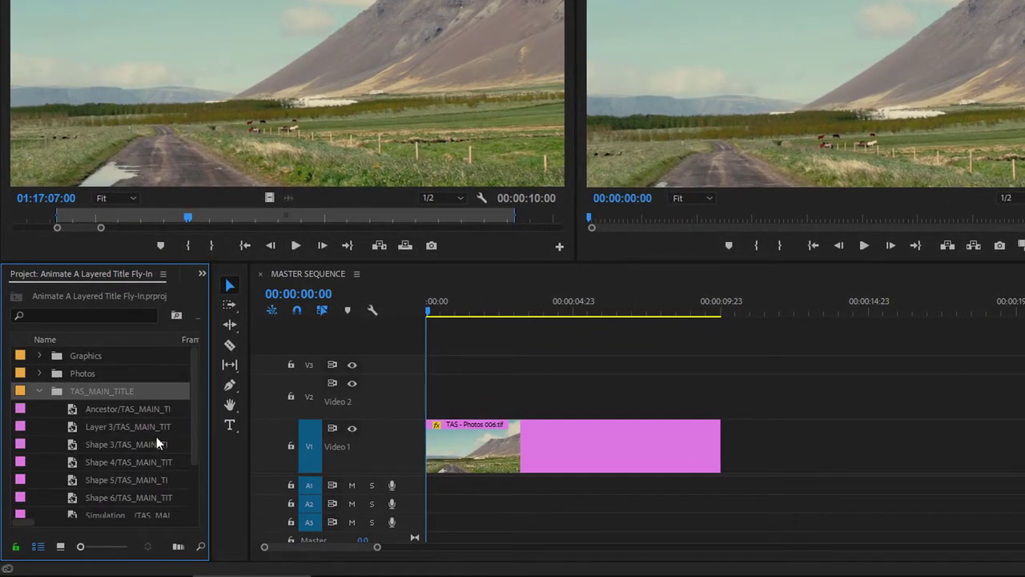
left_click_drag(195, 407, 192, 479)
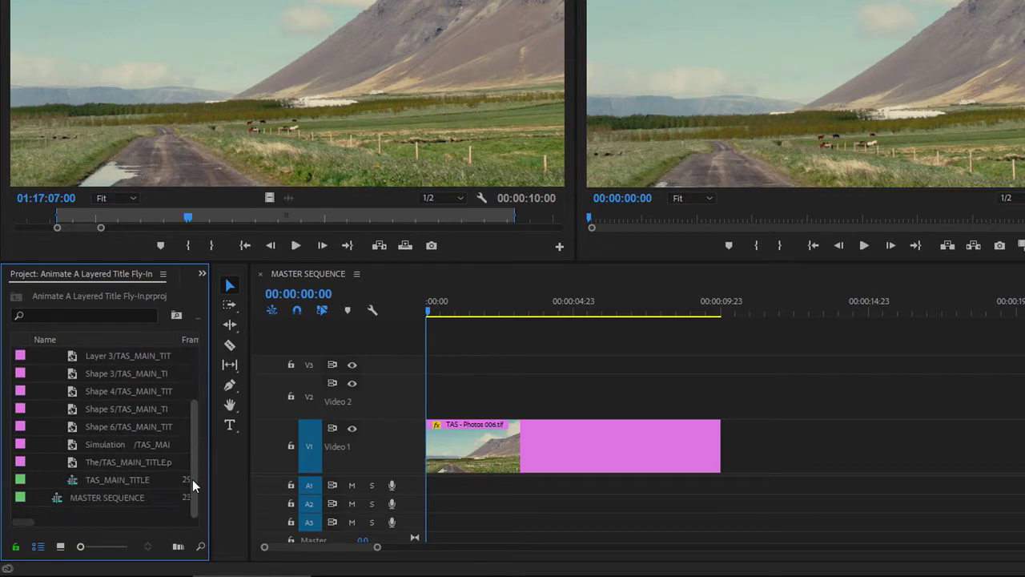
left_click(71, 480)
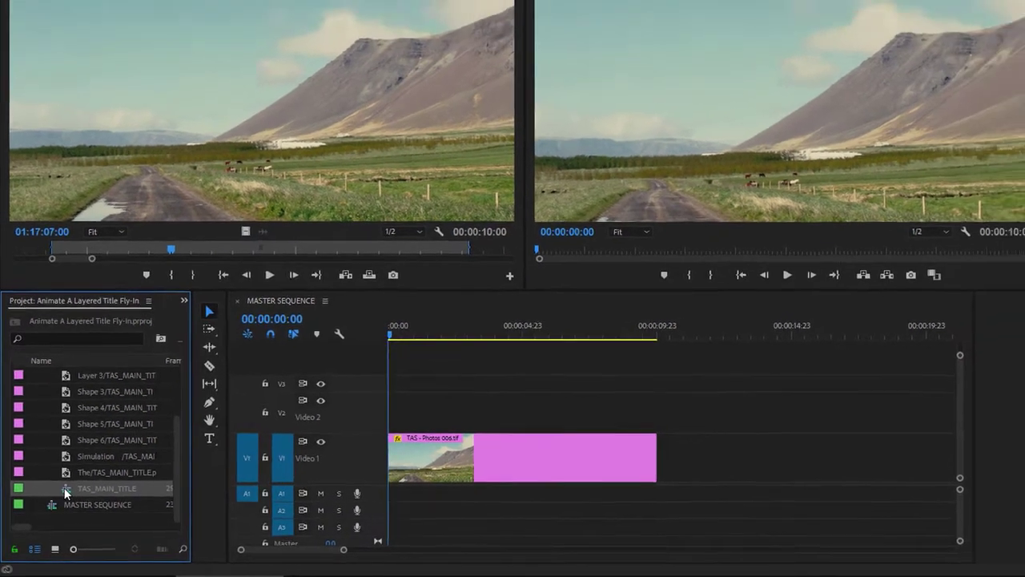
double_click(72, 479)
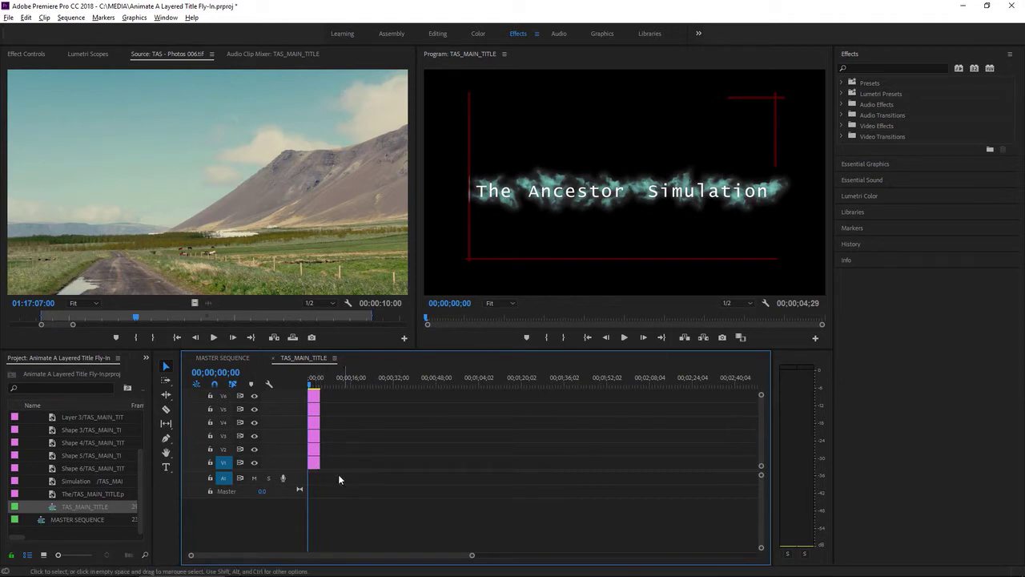
Step: Copy all layer clips of the TAS_MAIN_TITLE sequence and paste them into MASTER SEQUENCE from Video 2 upward, above the photo clip
left_click_drag(294, 472, 293, 521)
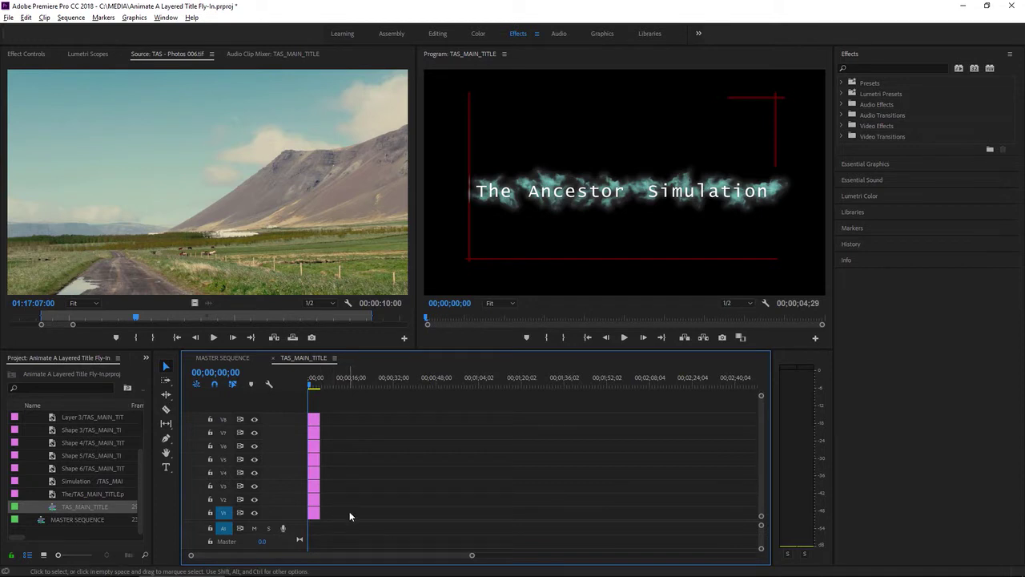
left_click_drag(349, 516, 314, 404)
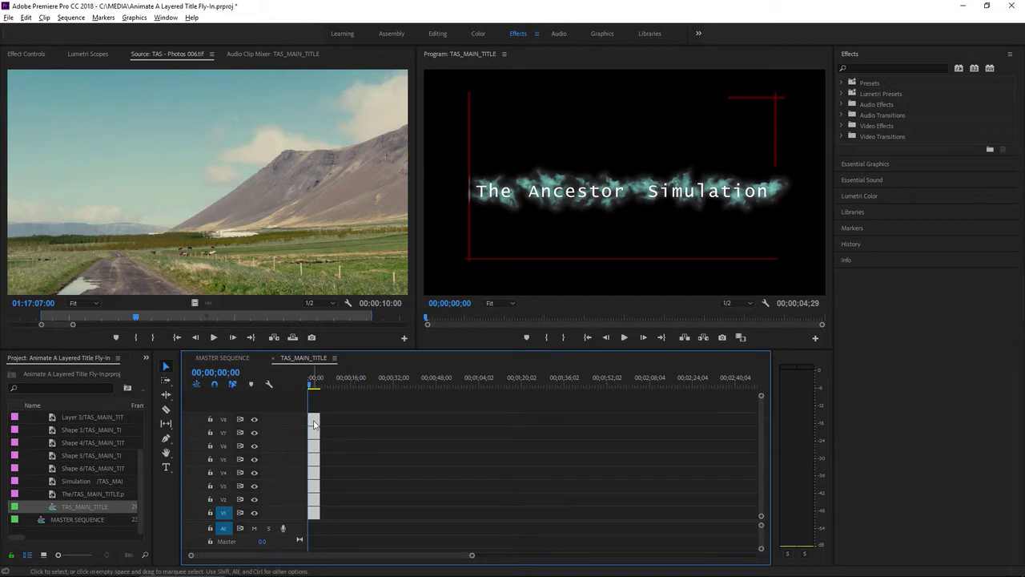
right_click(314, 425)
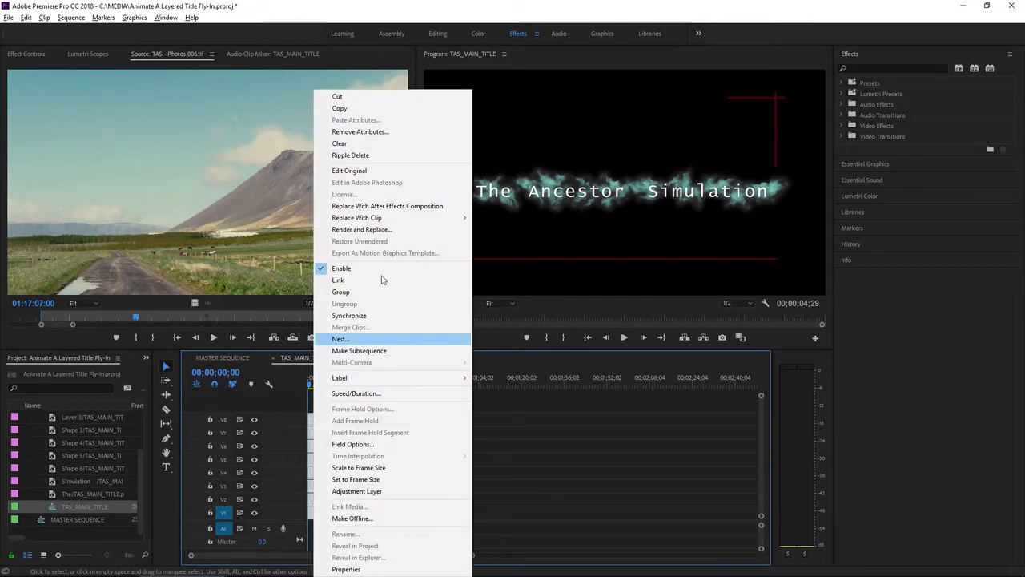
left_click(339, 108)
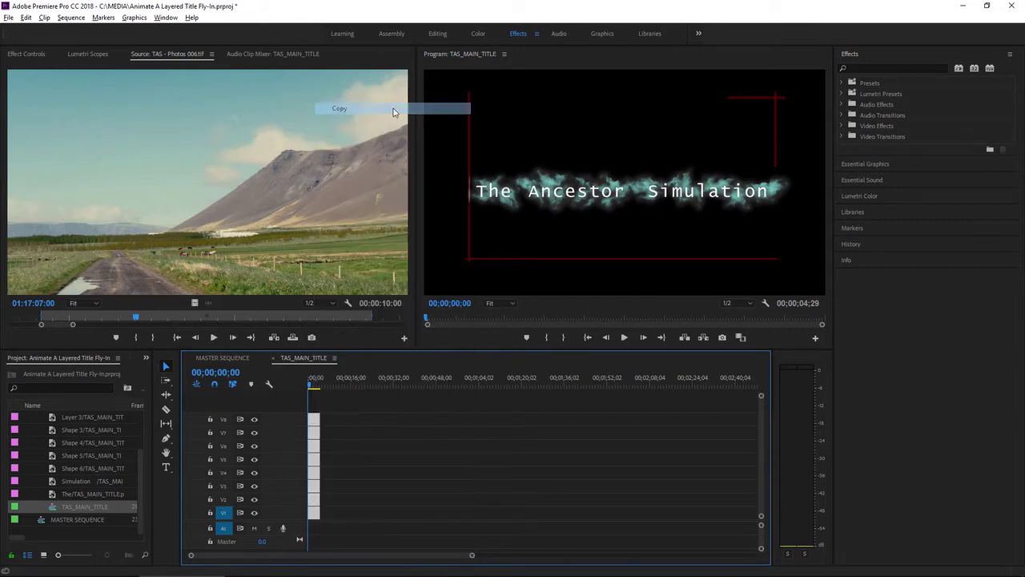
left_click(222, 357)
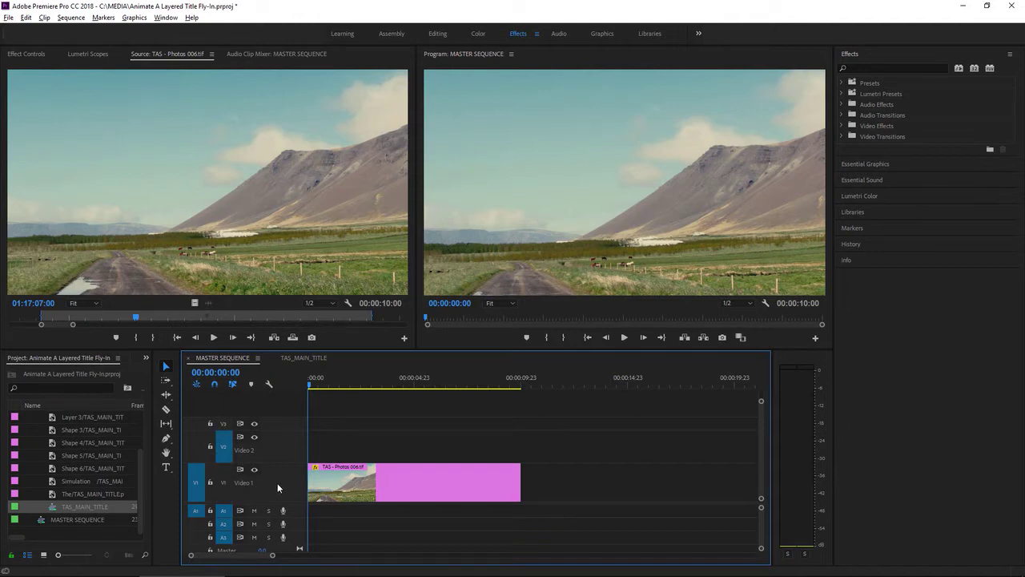
key("ctrl+v")
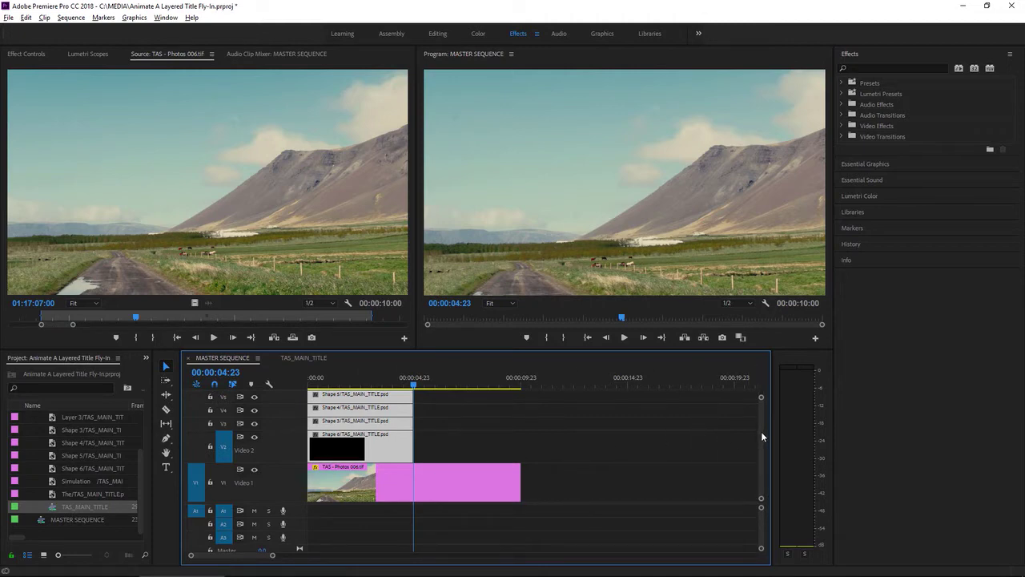
Step: Extend all the pasted title layer clips together to the end of the photo clip on Video 1
scroll(761, 429, "up", 3)
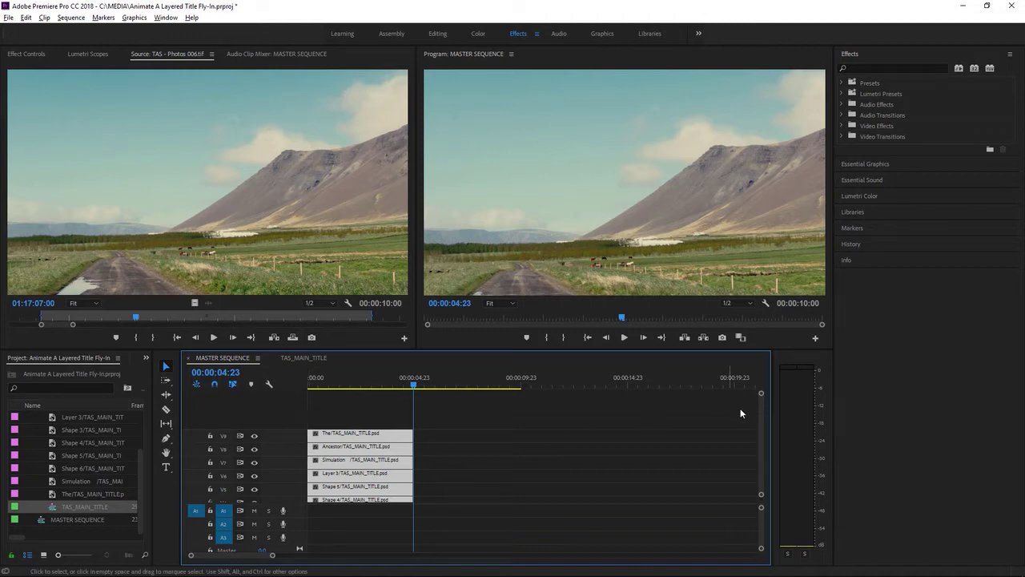
left_click_drag(760, 417, 761, 422)
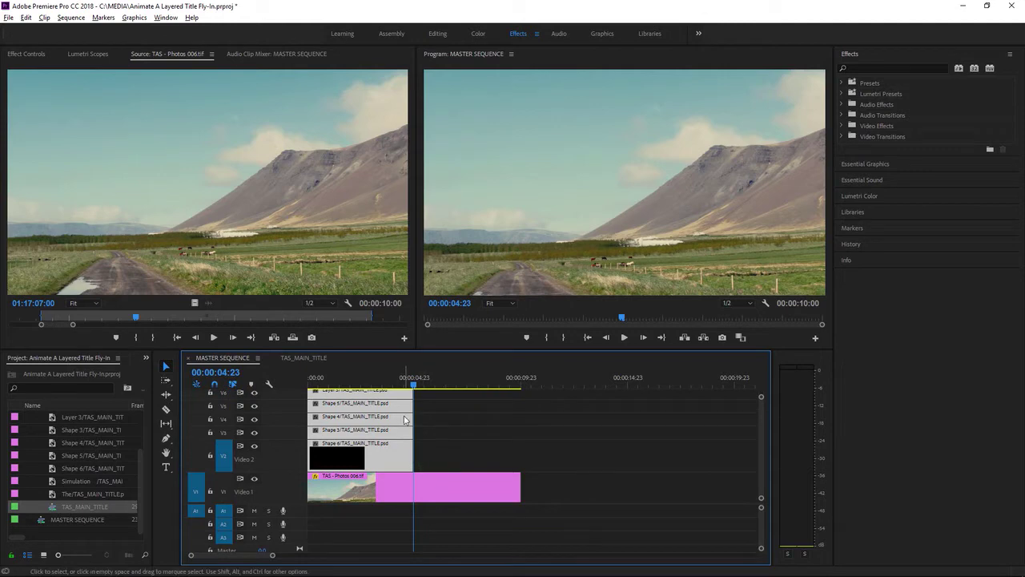
left_click_drag(409, 457, 515, 457)
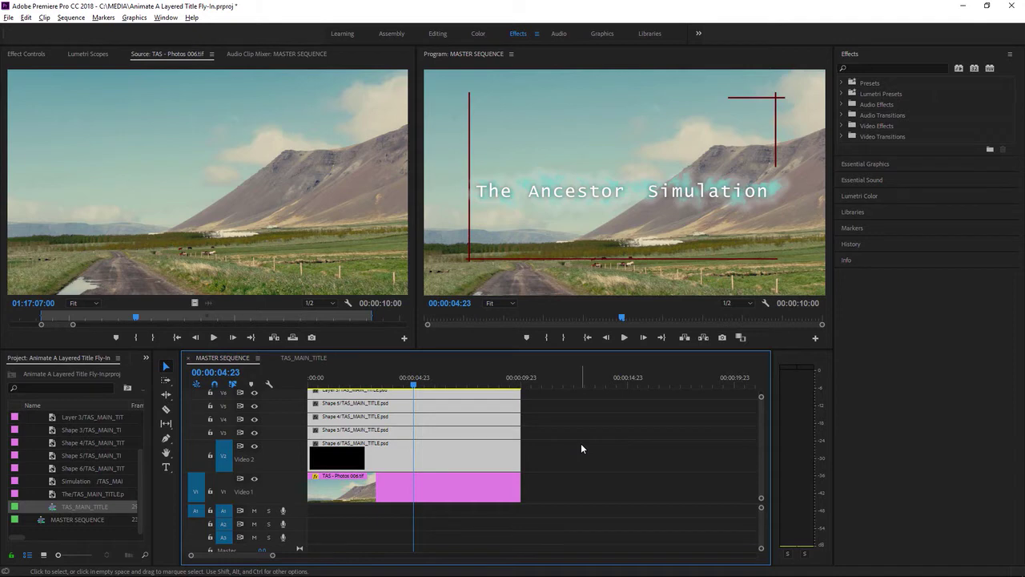
Step: Move the playhead of MASTER SEQUENCE to 00:00:03:00
left_click(369, 381)
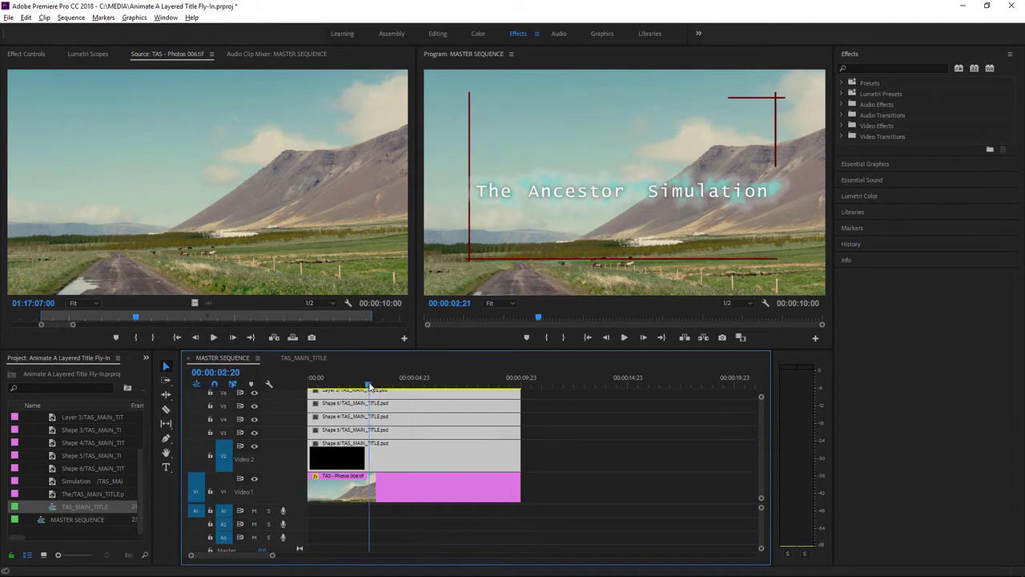
left_click_drag(373, 388, 373, 386)
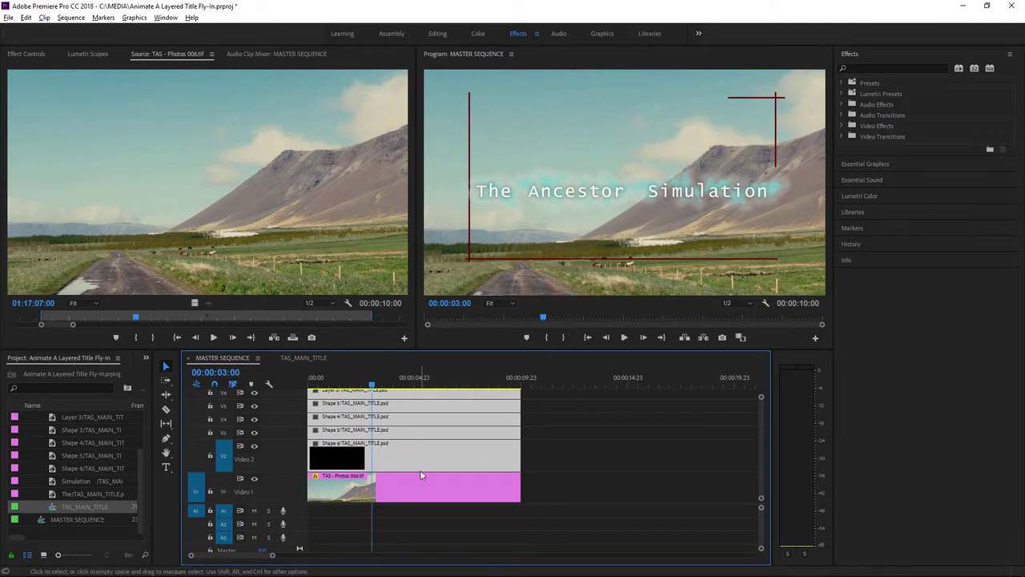
Step: Switch the visibility of tracks V5, V4 and V3 off and on again to identify which line each shape layer holds
left_click(255, 407)
left_click(255, 406)
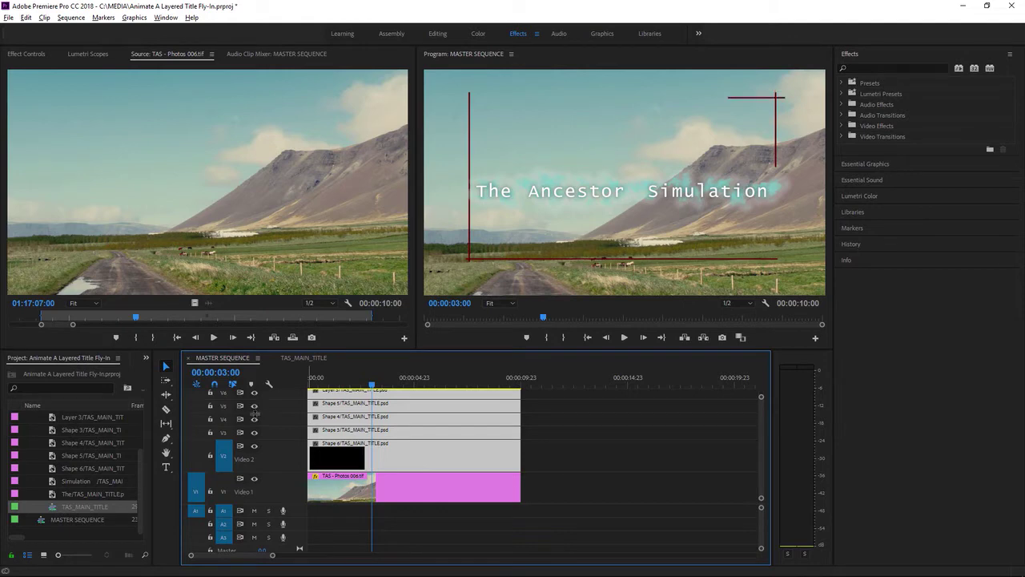
left_click(255, 420)
left_click(255, 421)
left_click(255, 433)
left_click(255, 435)
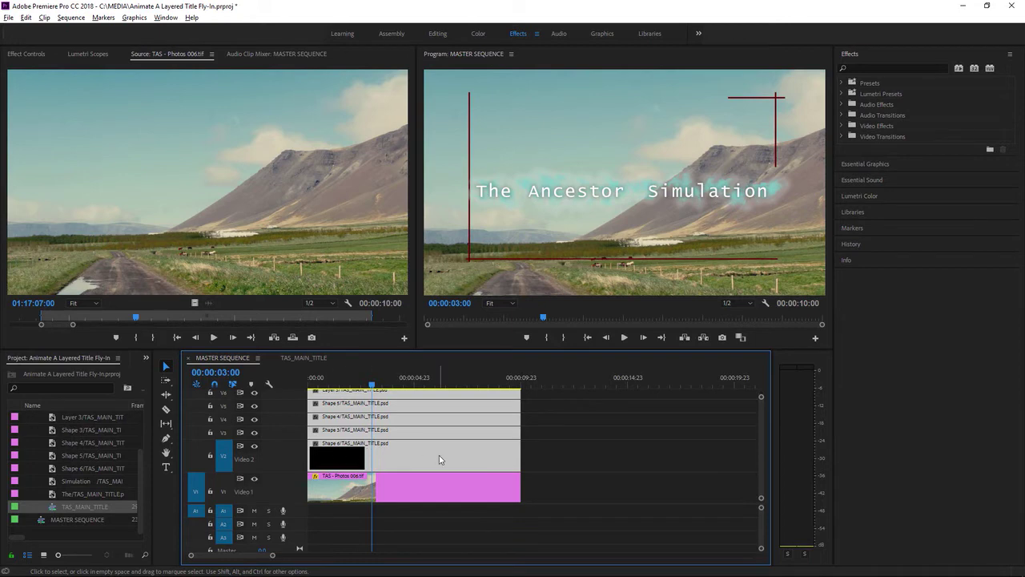
Step: Deselect the title clips, select only the Shape 6 clip on Video 2 and enable Position animation with a keyframe at 00:00:03:00
left_click(552, 454)
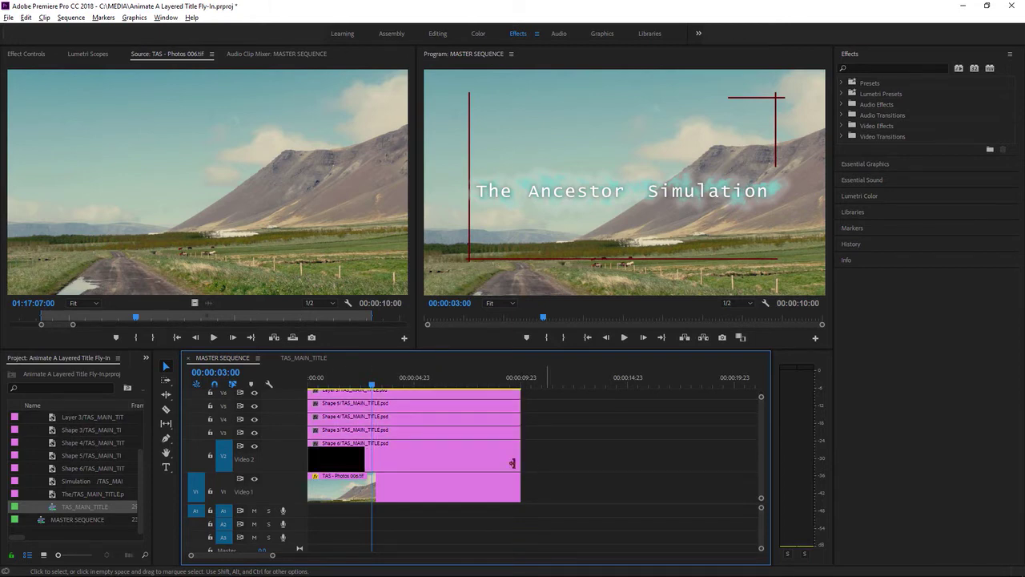
left_click(428, 458)
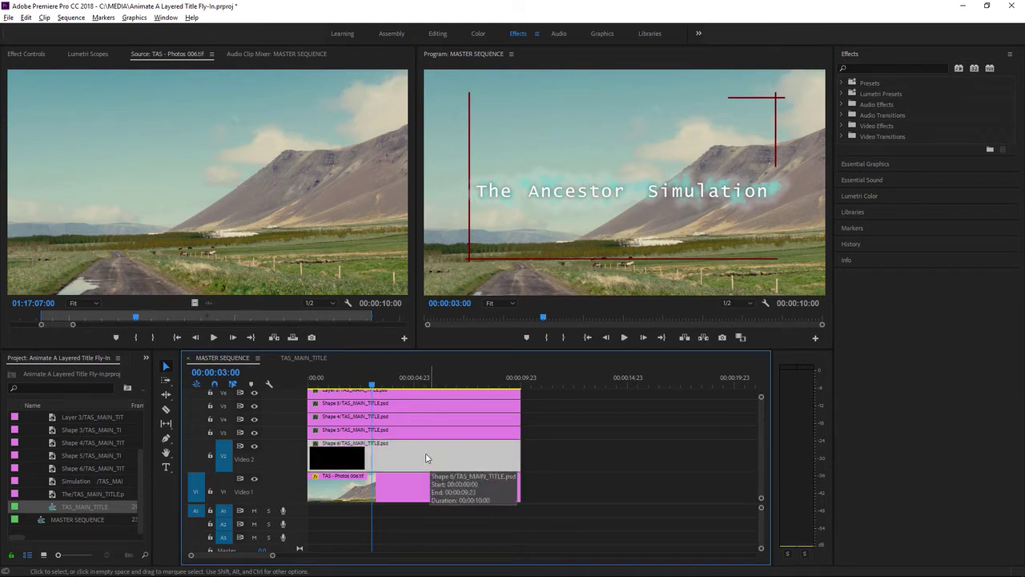
left_click(14, 56)
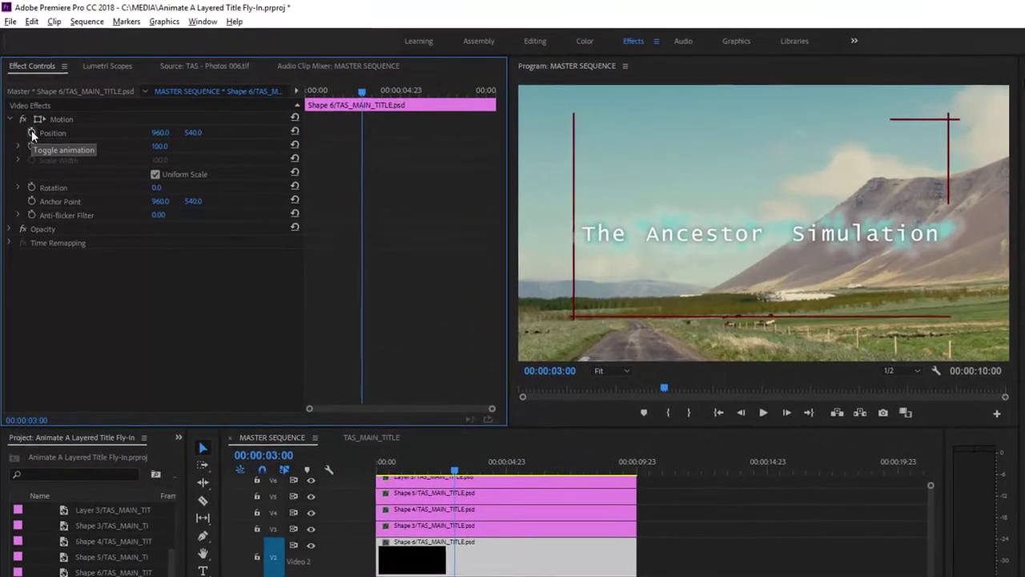
left_click(26, 108)
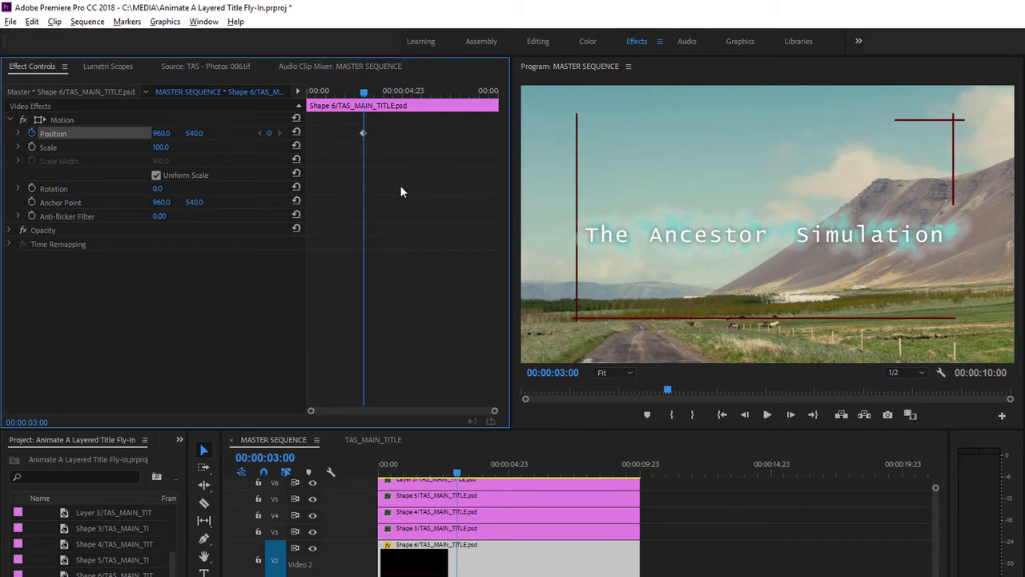
Step: Set the temporal interpolation of the Shape 6 Position keyframe to Ease In
right_click(363, 133)
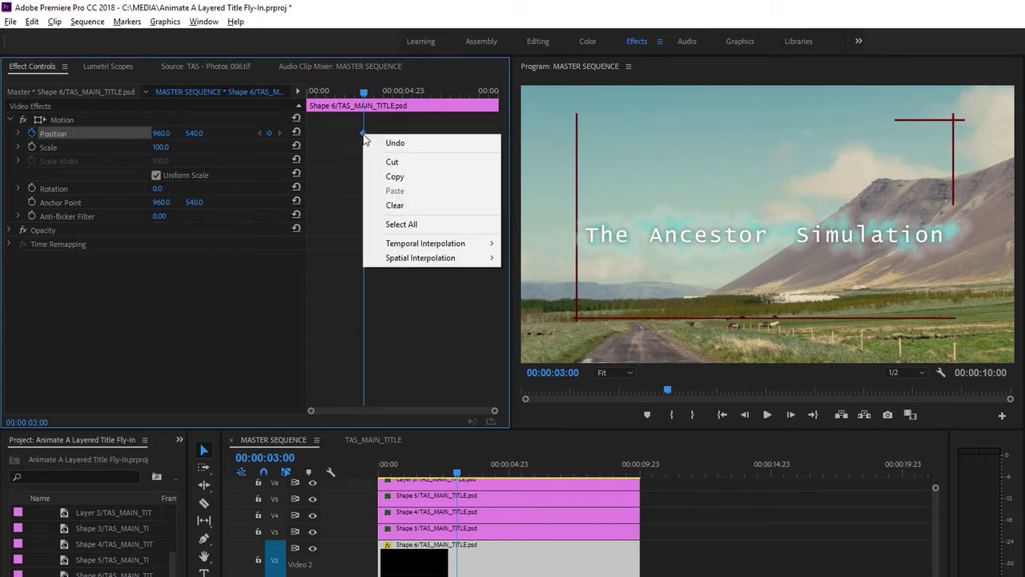
mouse_move(465, 244)
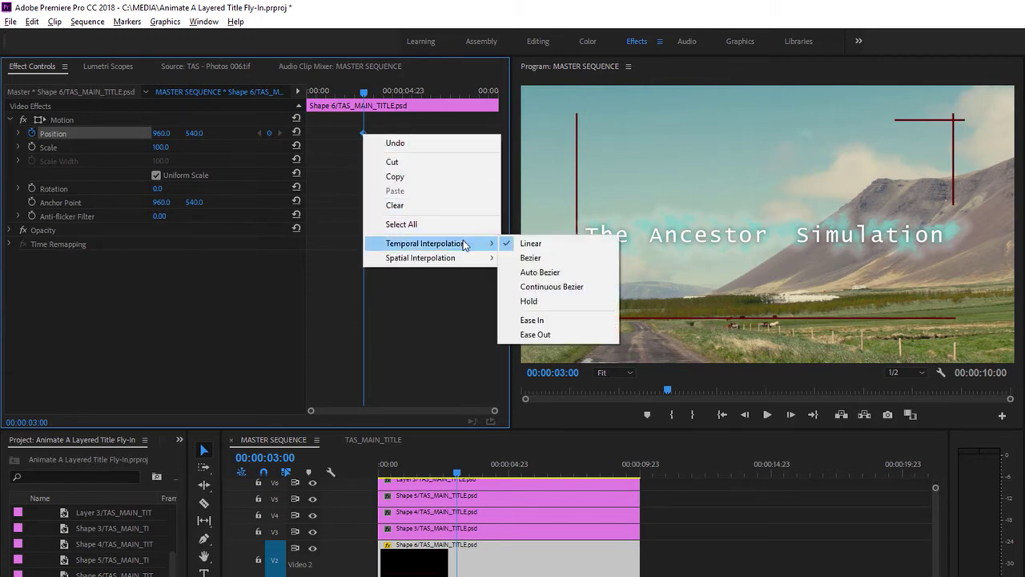
left_click(547, 319)
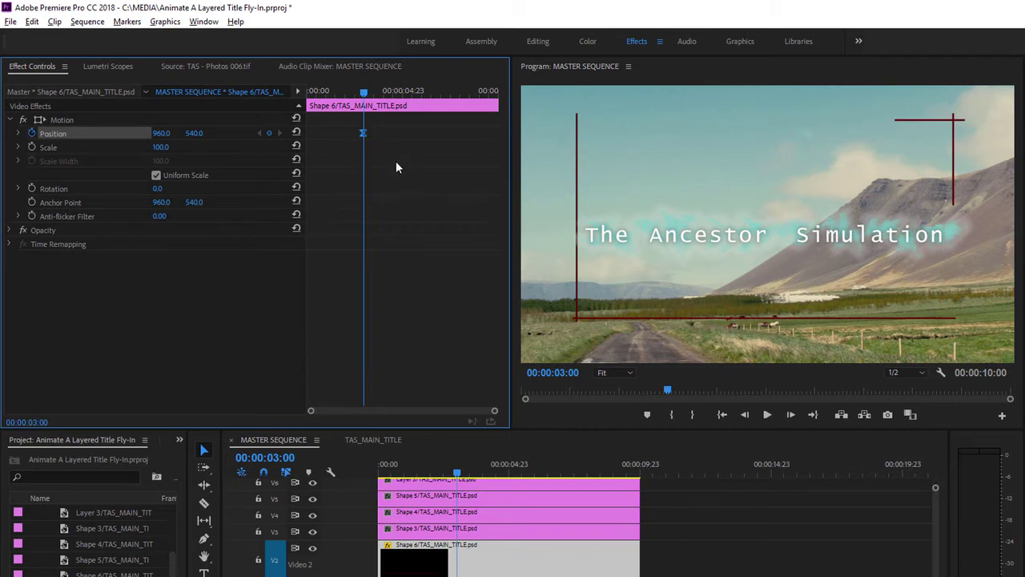
Step: Copy the Motion effect of the Shape 6 clip and move the playhead to the start of MASTER SEQUENCE
right_click(69, 119)
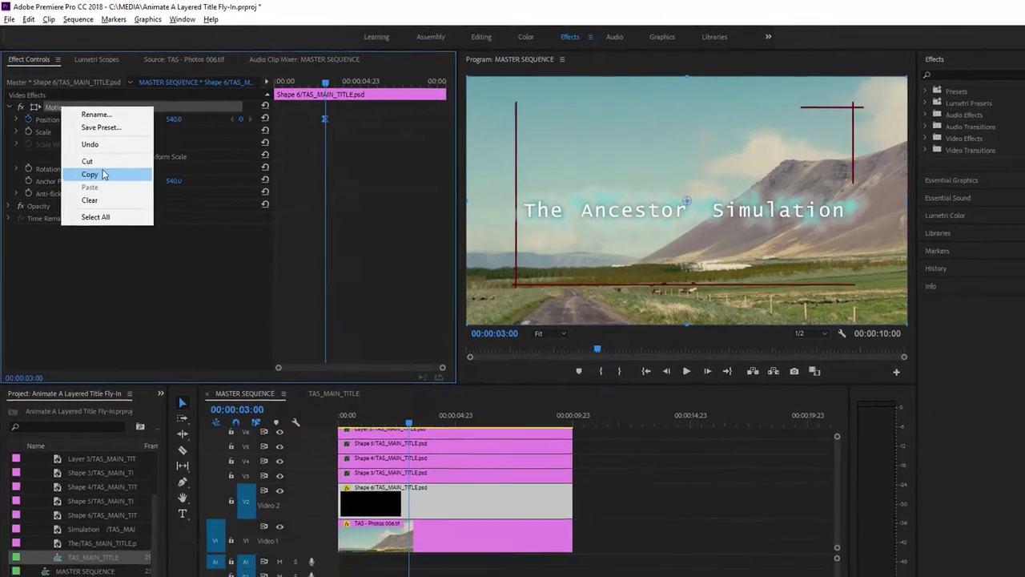
left_click(102, 173)
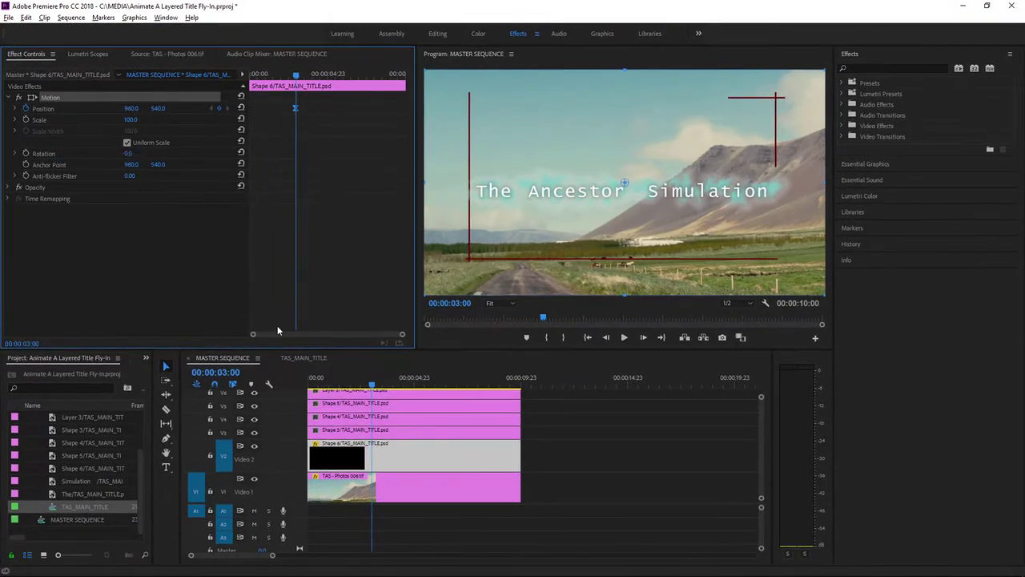
left_click(274, 384)
key("Home")
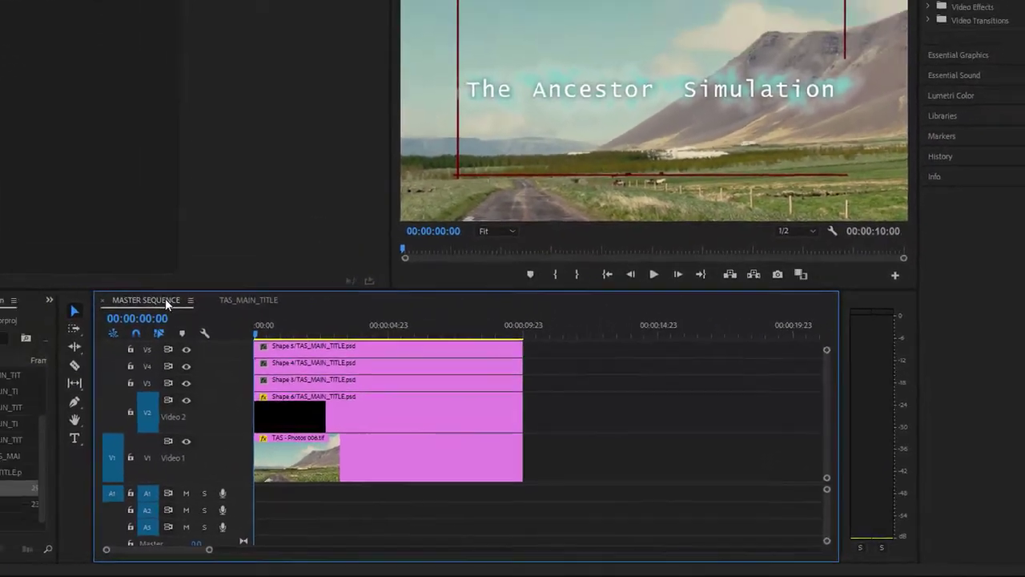
Step: Paste the copied Motion effect onto the title clips on tracks V3 to V9, and select only the Shape 3 clip
double_click(123, 267)
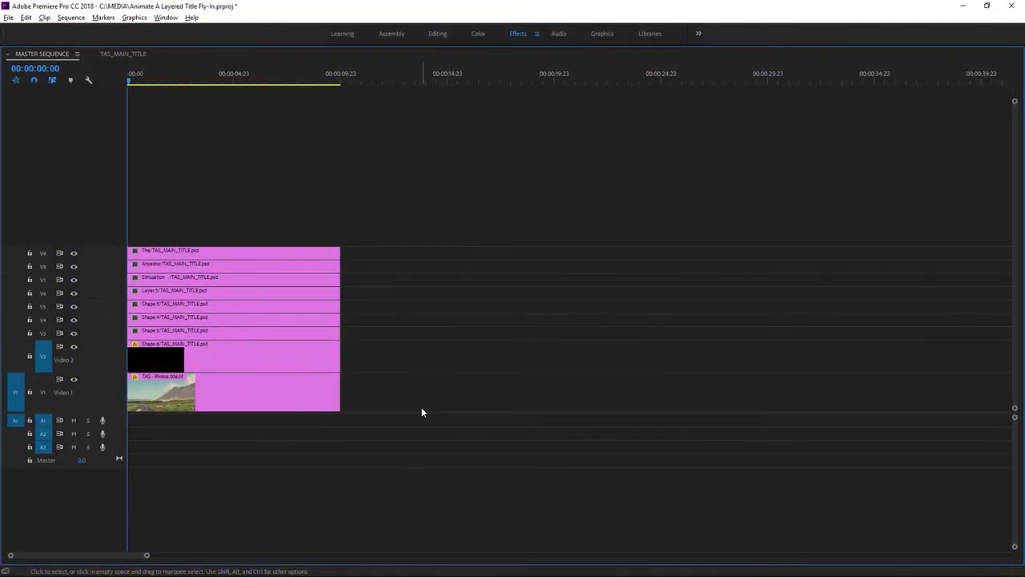
left_click_drag(371, 329, 129, 244)
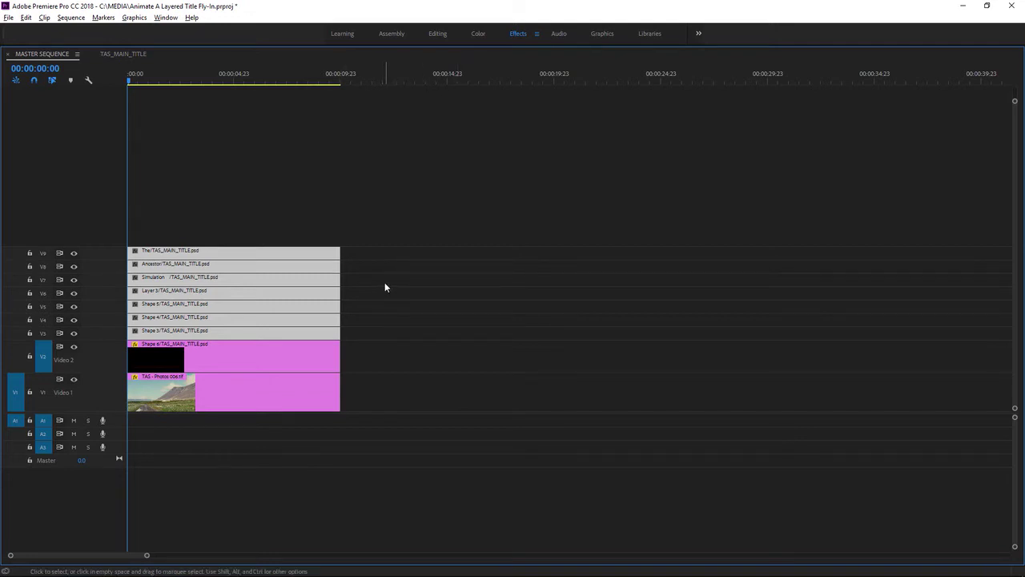
left_click(53, 57)
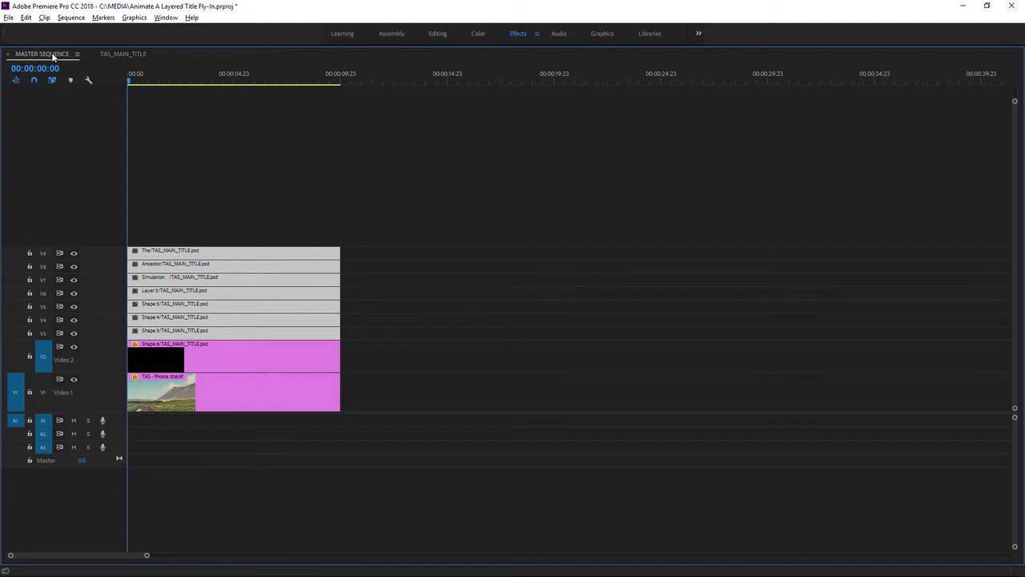
double_click(53, 56)
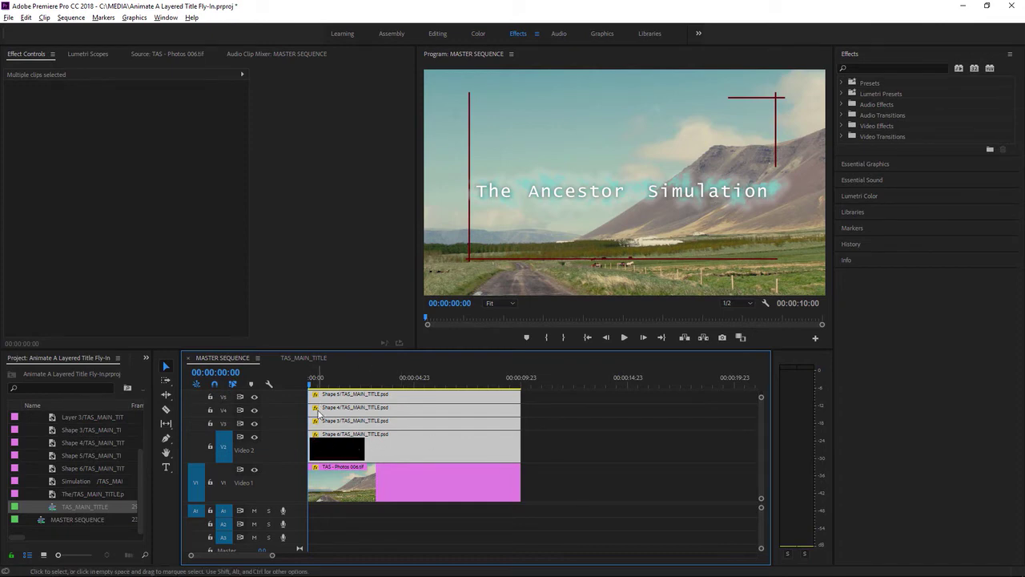
left_click(557, 440)
left_click(463, 425)
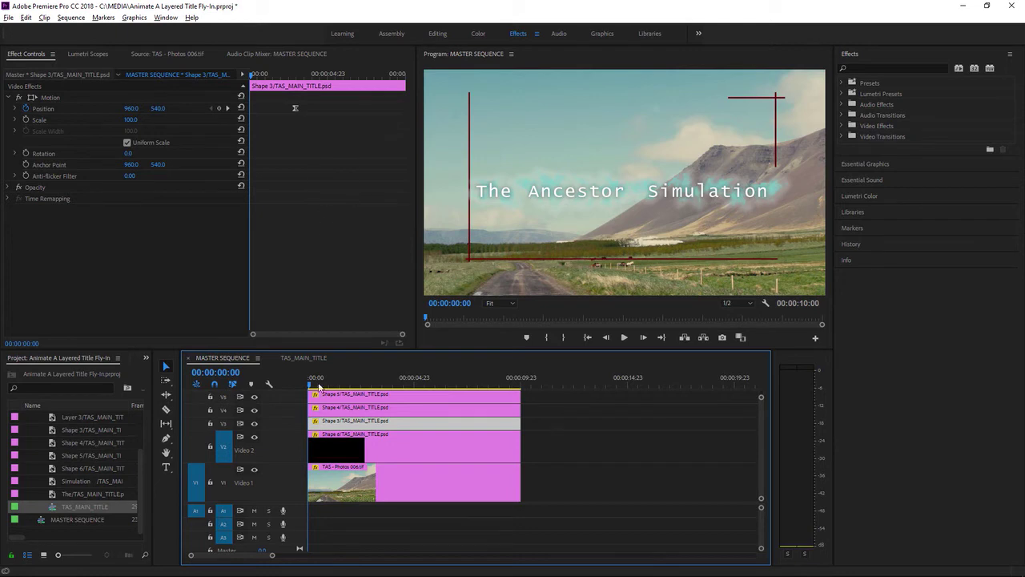
Step: Reduce the Video 1 track height and trim the starts of the clips on V3 to V9 so each higher track begins slightly later
left_click_drag(297, 503, 297, 541)
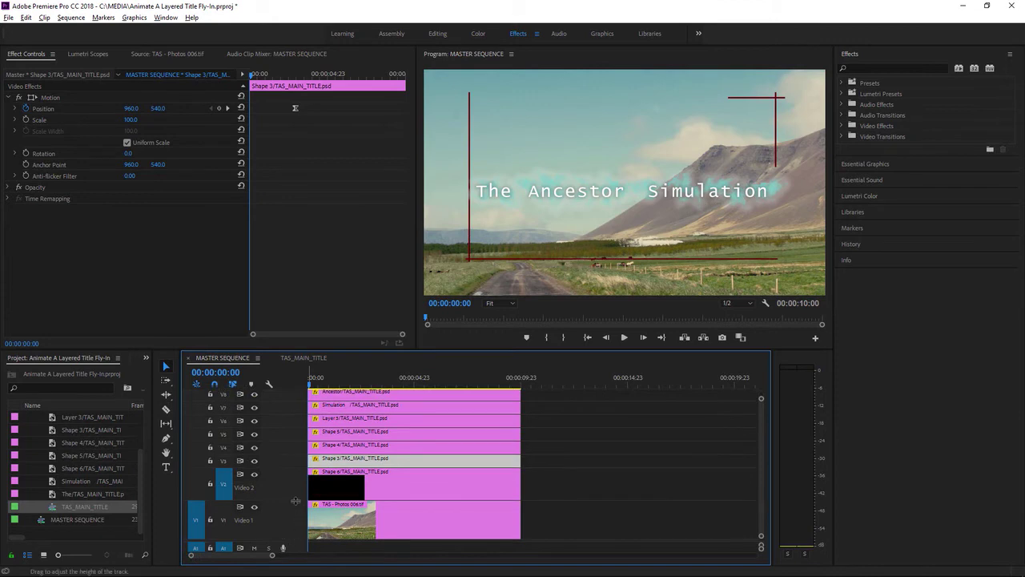
left_click_drag(296, 502, 295, 527)
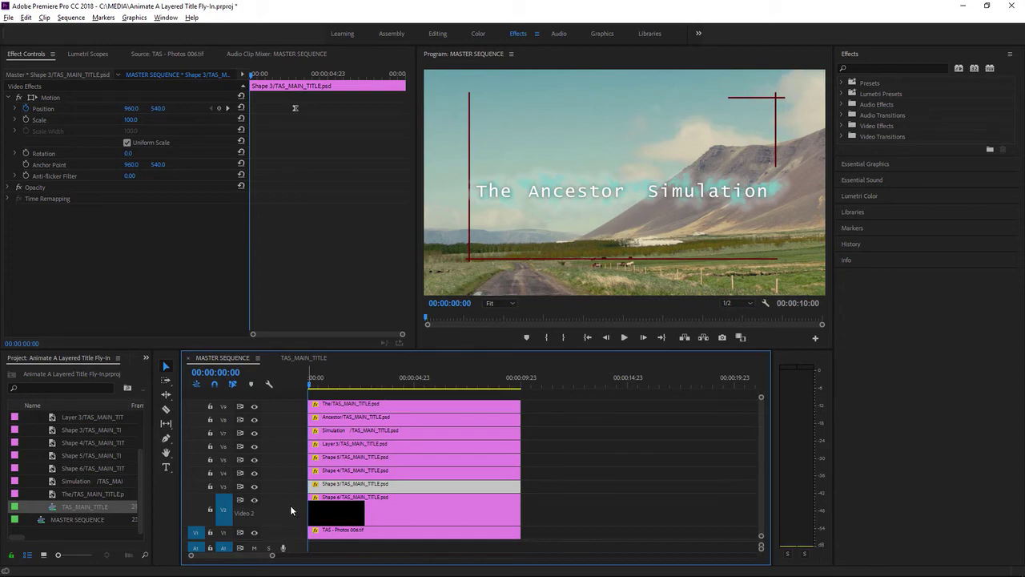
mouse_move(310, 486)
left_mouse_down()
mouse_move(327, 486)
mouse_move(318, 487)
left_mouse_up()
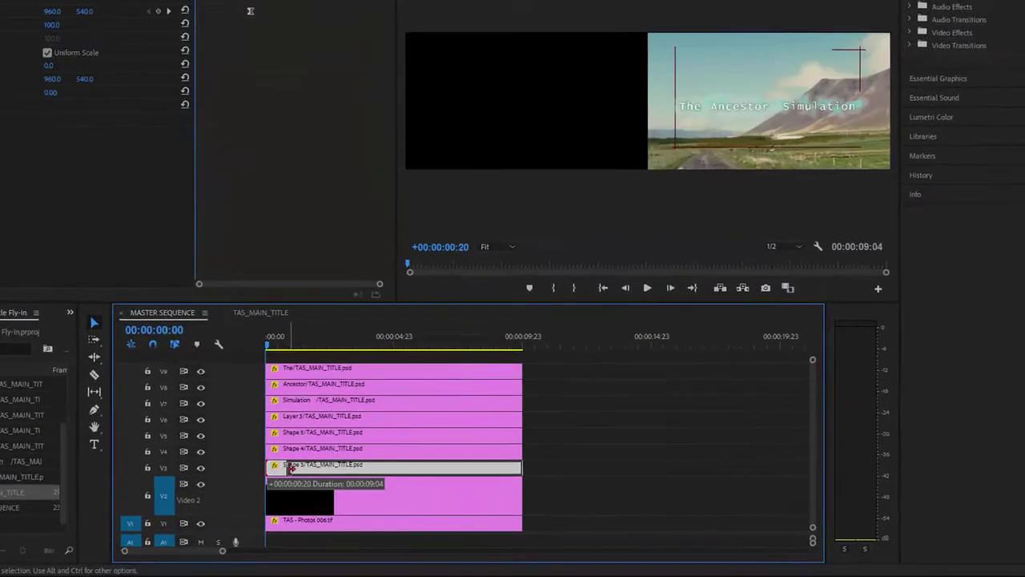
left_click_drag(225, 430, 261, 359)
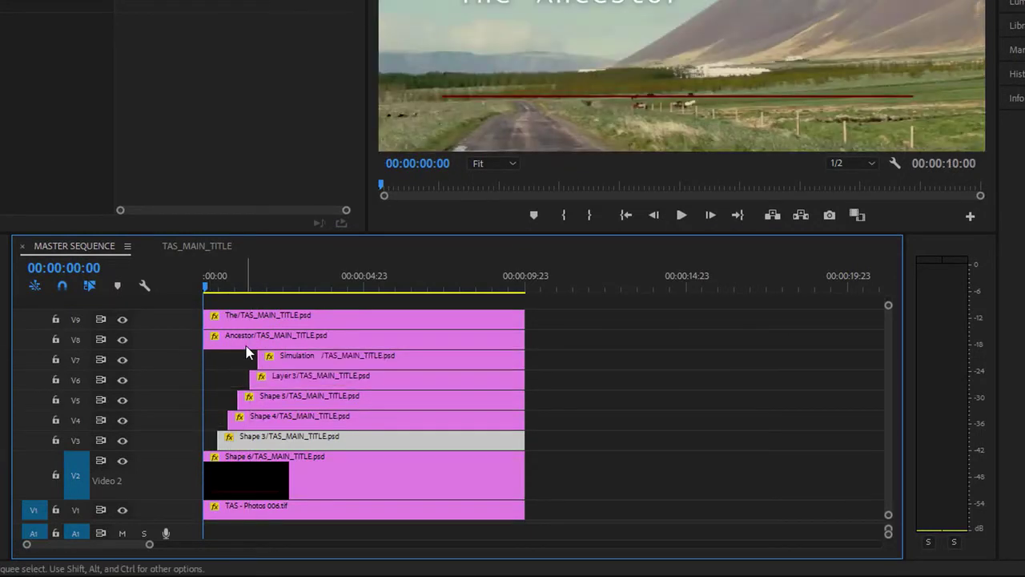
left_click_drag(206, 339, 275, 341)
left_click_drag(205, 319, 280, 324)
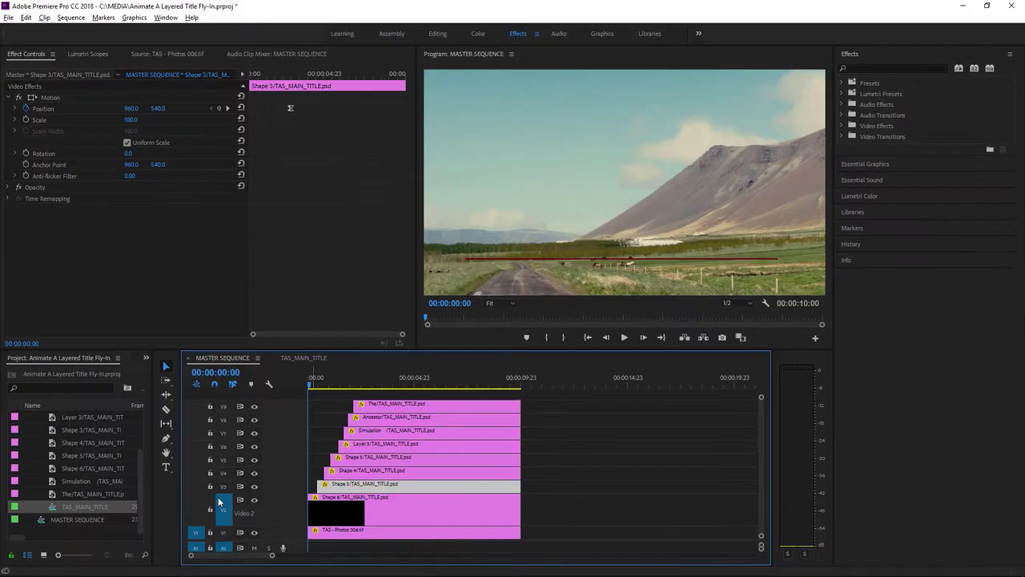
Step: Target all video tracks and step the playhead through the staggered clip starts, ending at 00:00:00:11
left_click(224, 486, "shift")
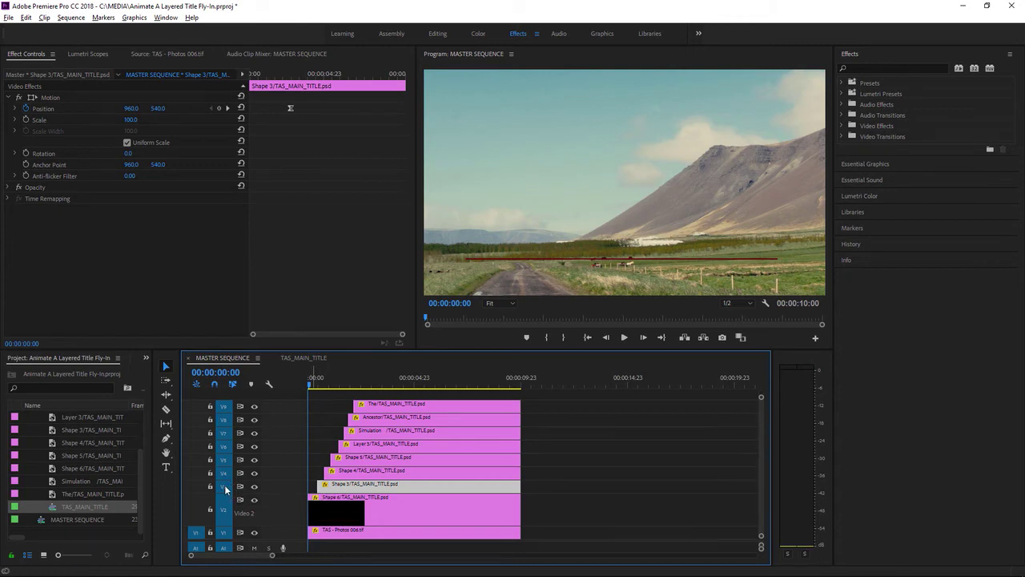
key("space")
key("Up")
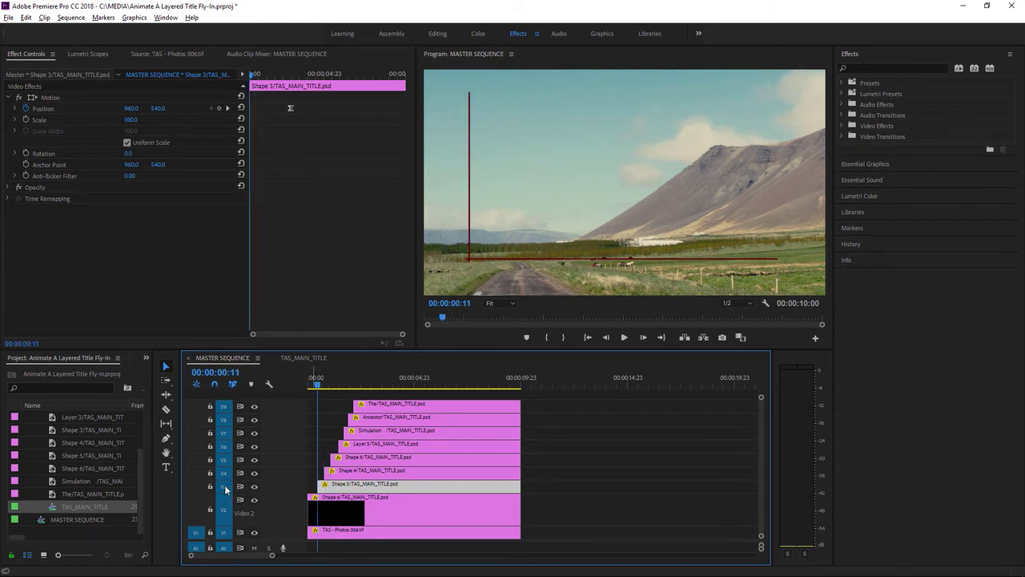
key("space")
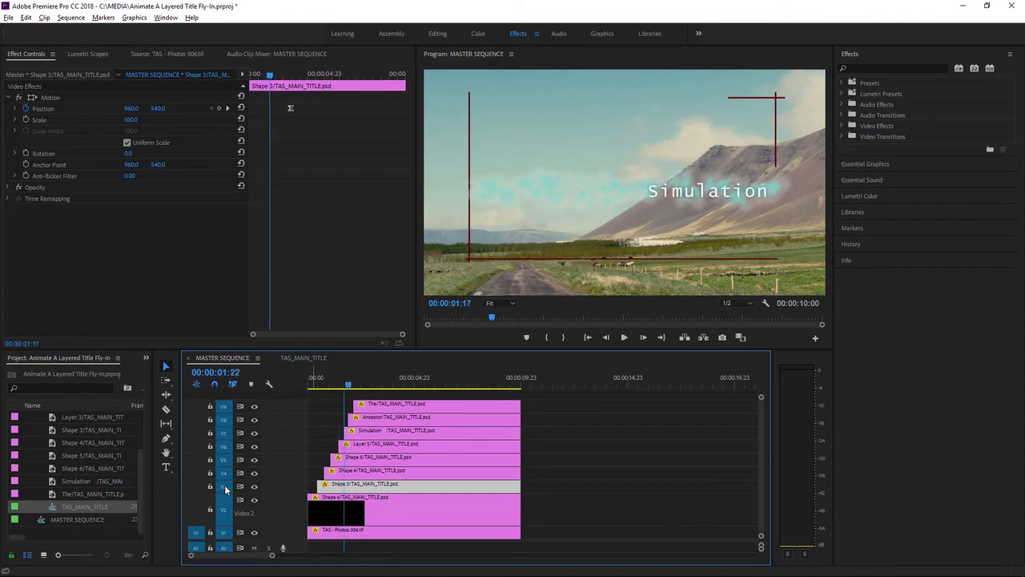
key("Up")
key("Up")
key("Up")
key("Up")
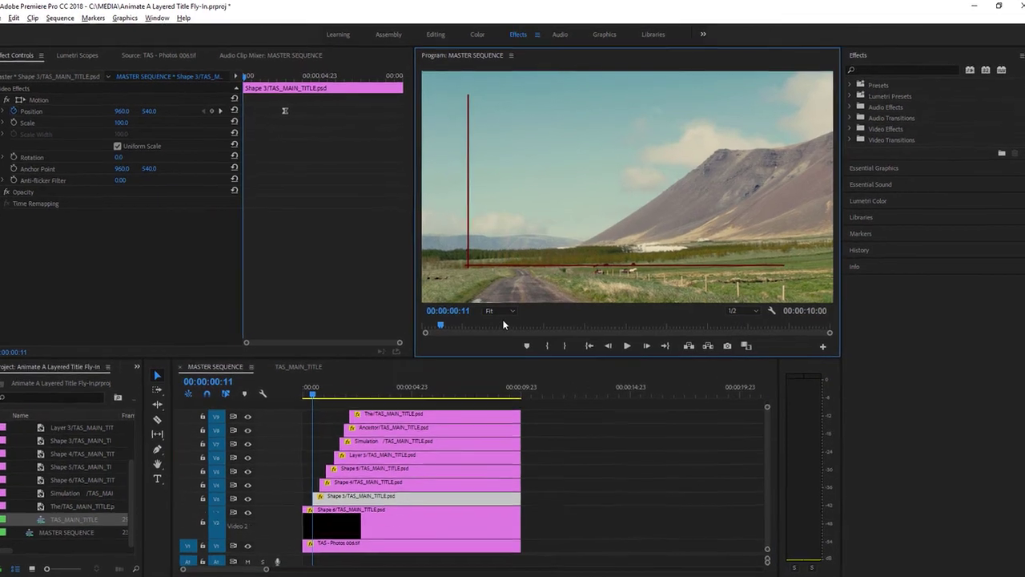
Step: Set the Program monitor zoom to 25% and deselect the Shape 3 clip in the timeline
left_click(496, 409)
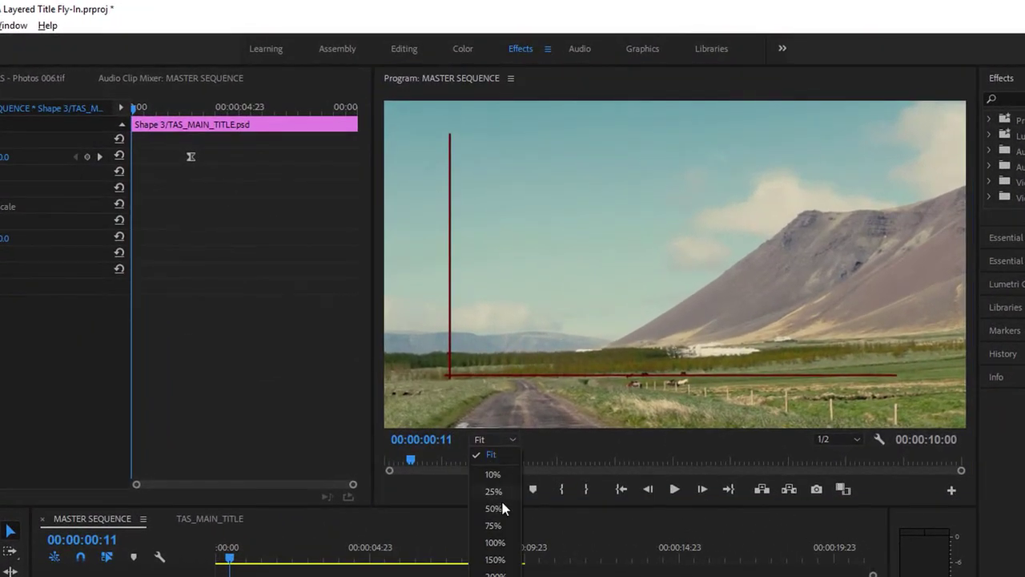
left_click(492, 454)
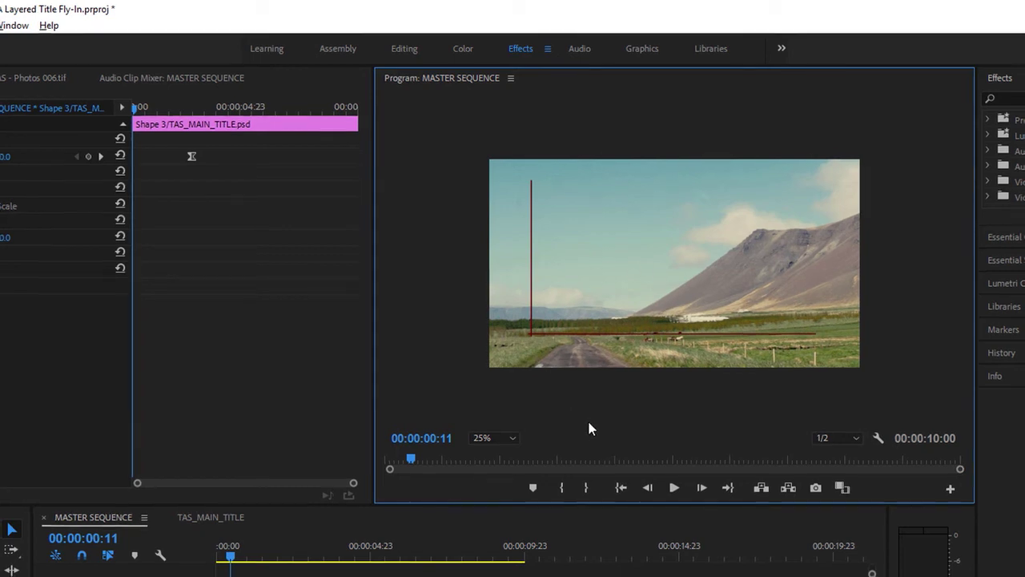
left_click(545, 505)
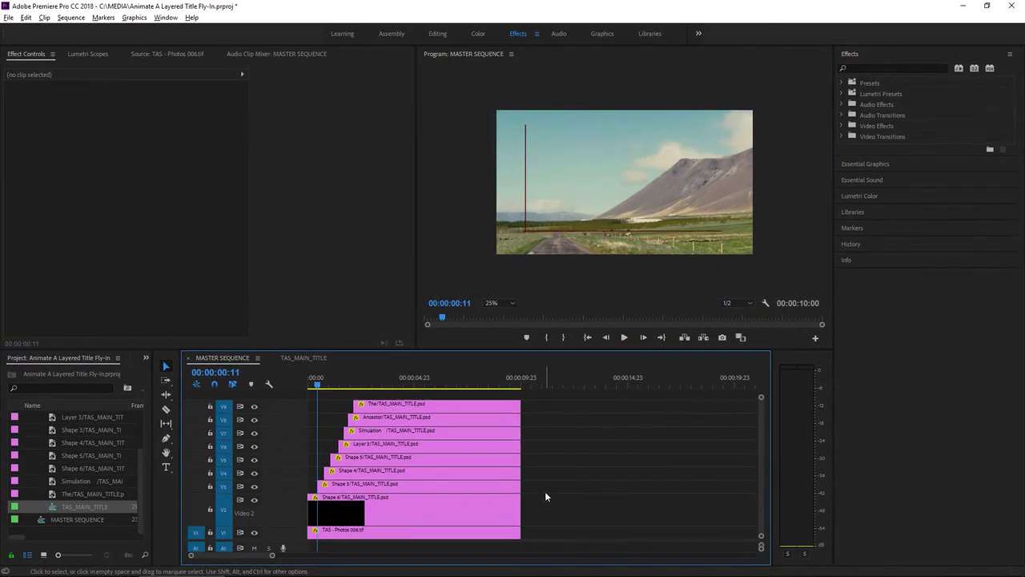
Step: At the sequence start, move the Shape 6 line off the left side of the frame, to a Position of about -1052, 556
key("Home")
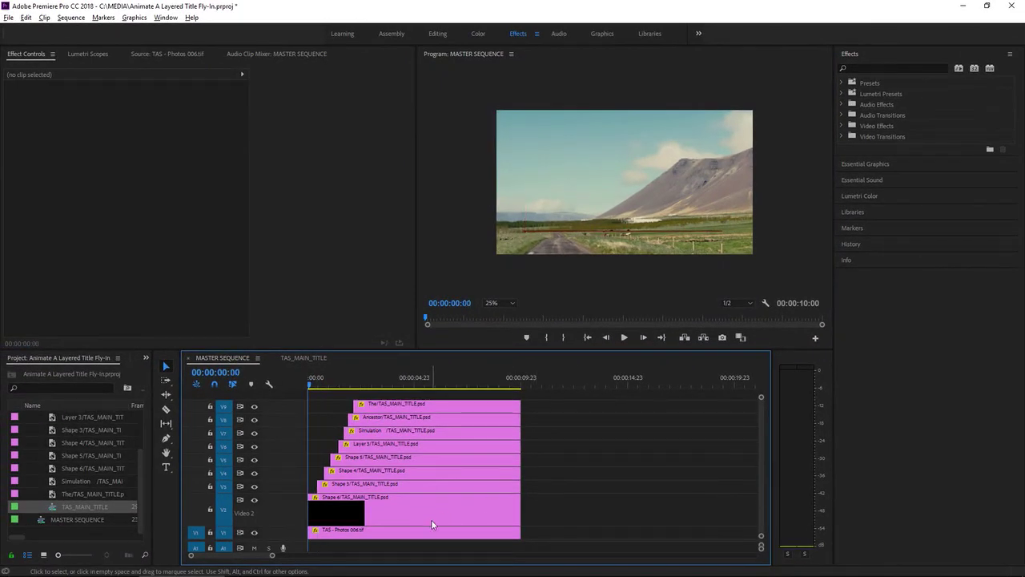
left_click(378, 517)
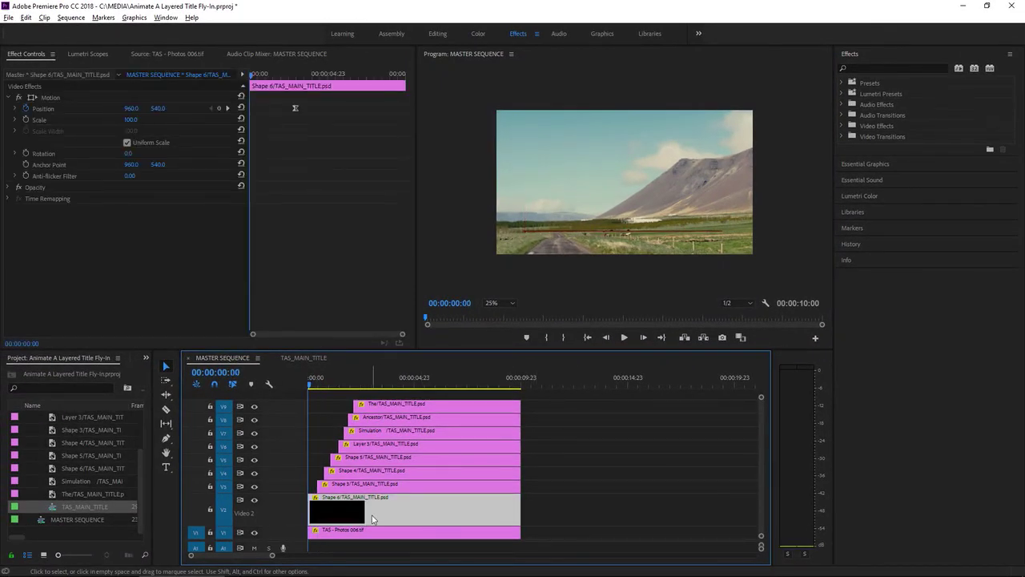
left_click(49, 100)
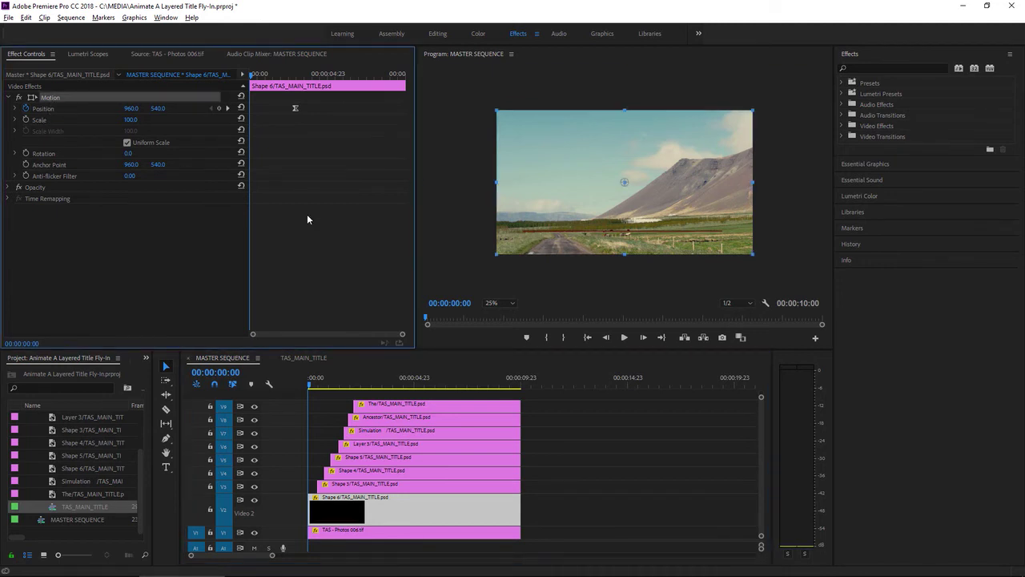
left_click_drag(671, 218, 403, 221)
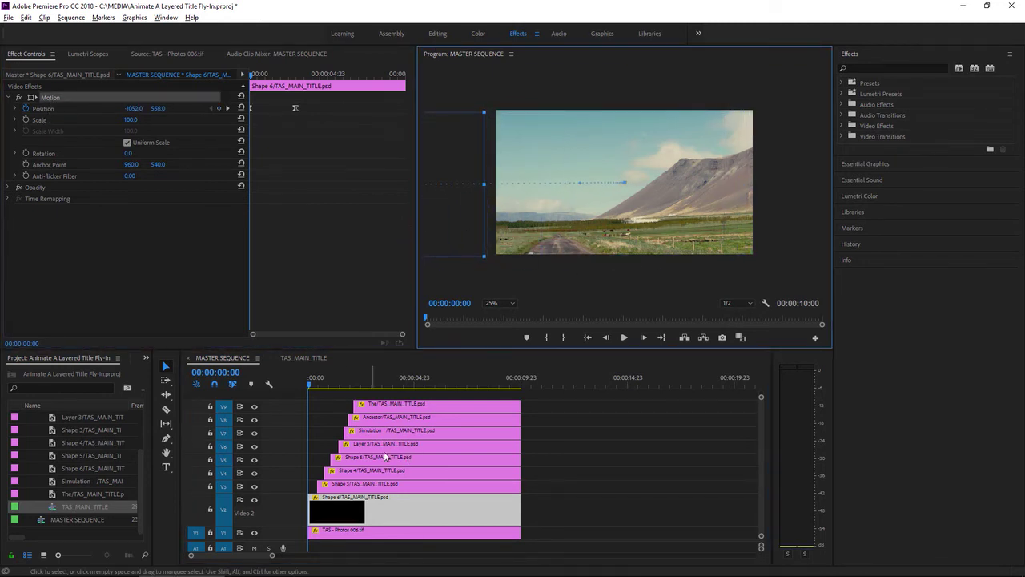
Step: At the Shape 3 clip's start, 00:00:00:11, move its line above the frame to a Position of about 960, -646
left_click(326, 434)
key("Down")
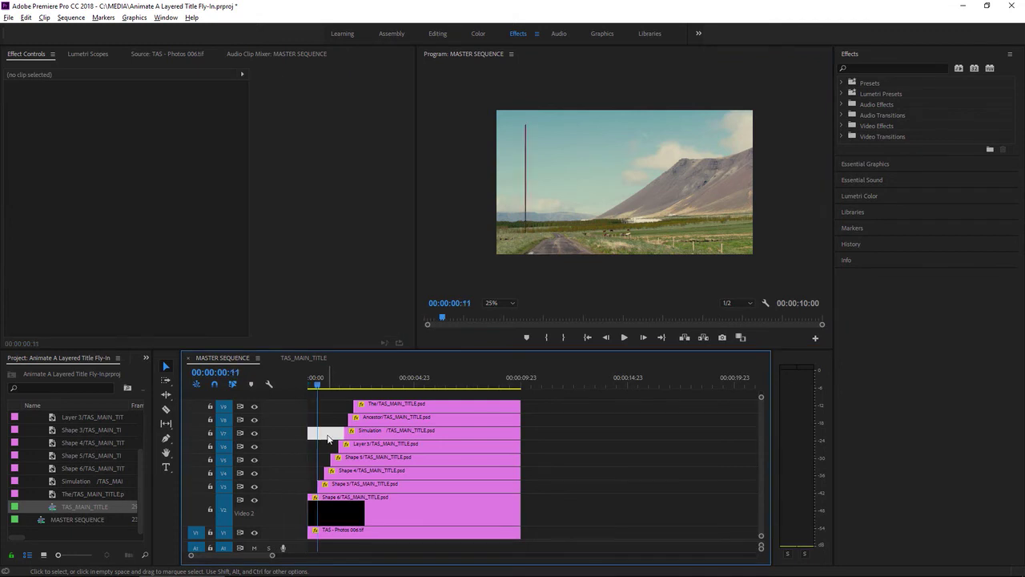
left_click(354, 484)
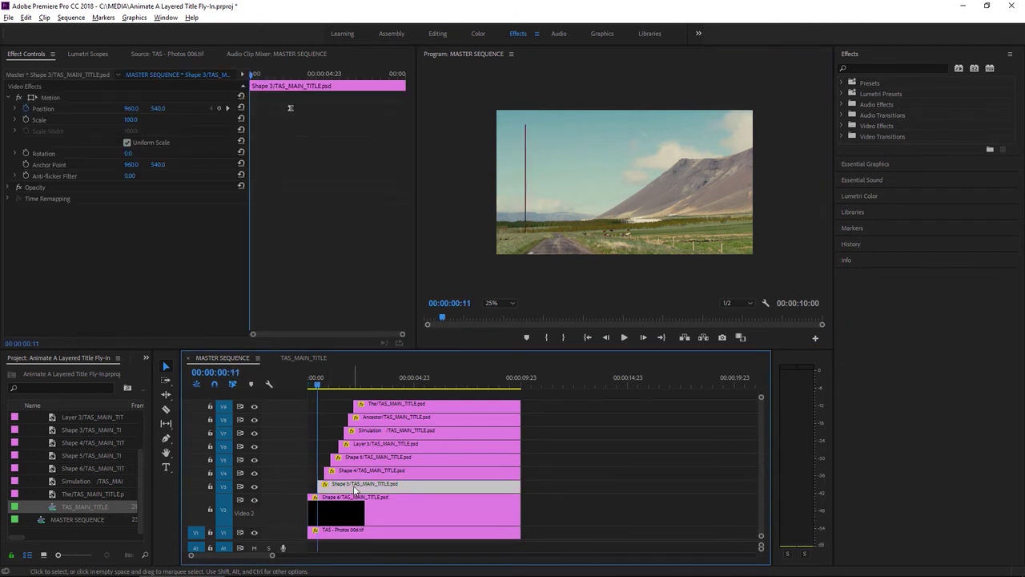
left_click(50, 96)
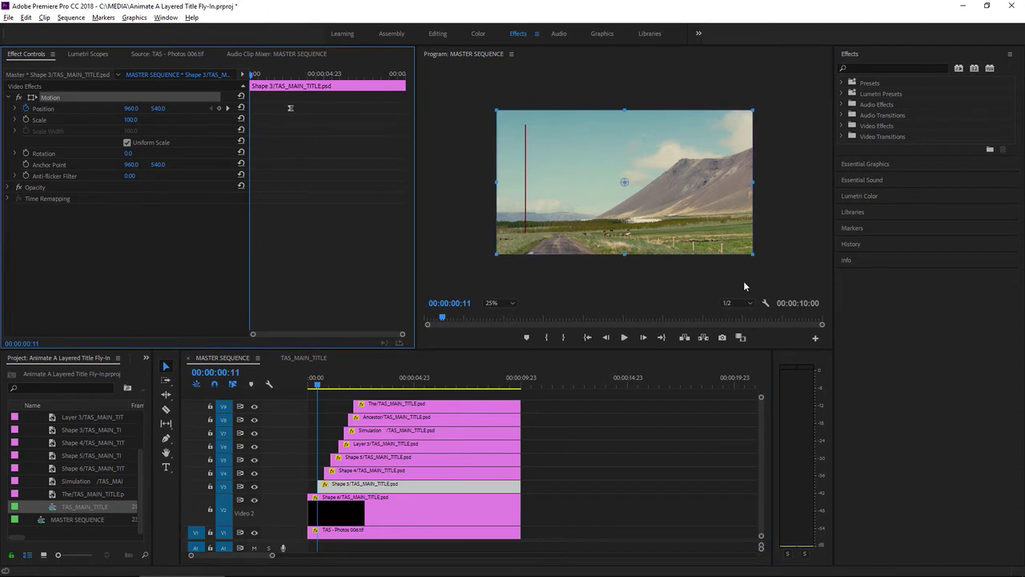
left_click_drag(624, 246, 621, 86)
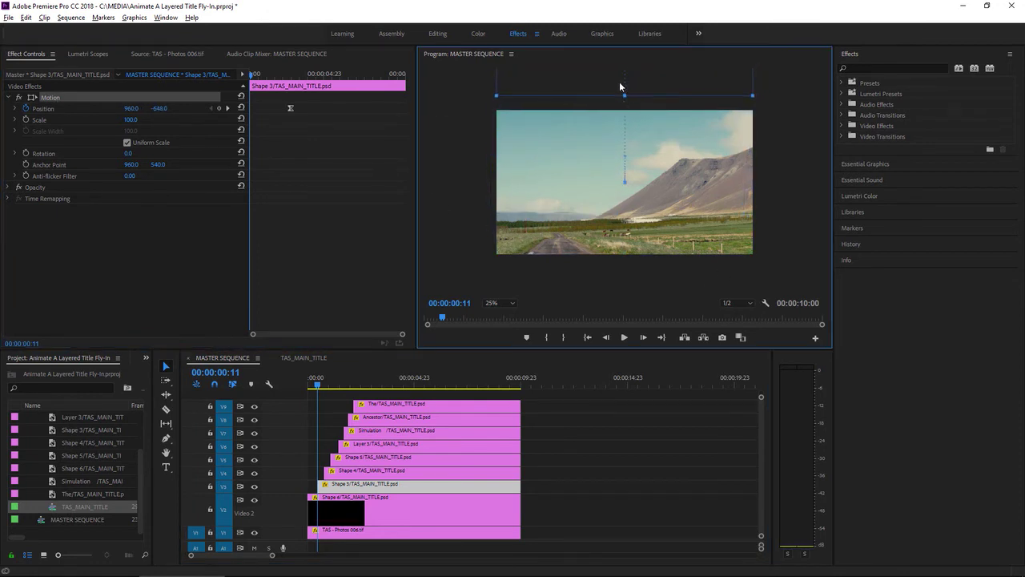
Step: At the Shape 4 clip's start, 00:00:00:19, move its line below the frame to a Position of about 904, 1736
left_click(372, 478)
key("Down")
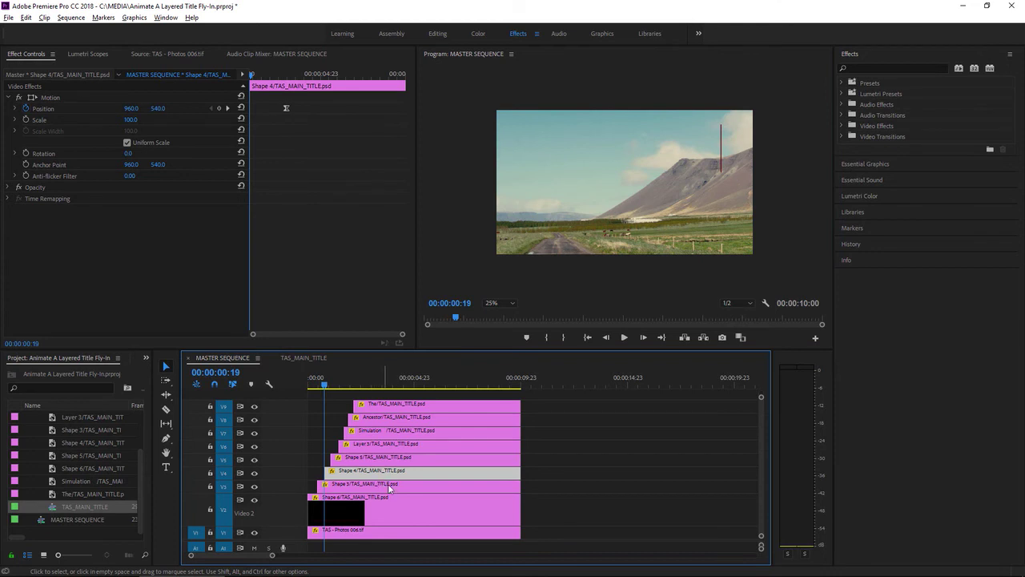
left_click(52, 98)
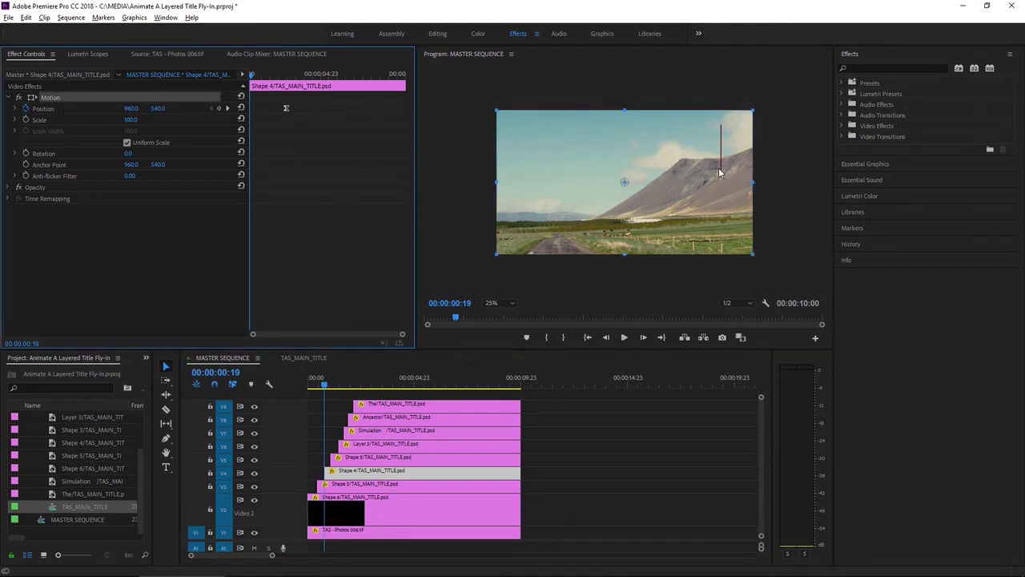
left_click_drag(720, 172, 713, 330)
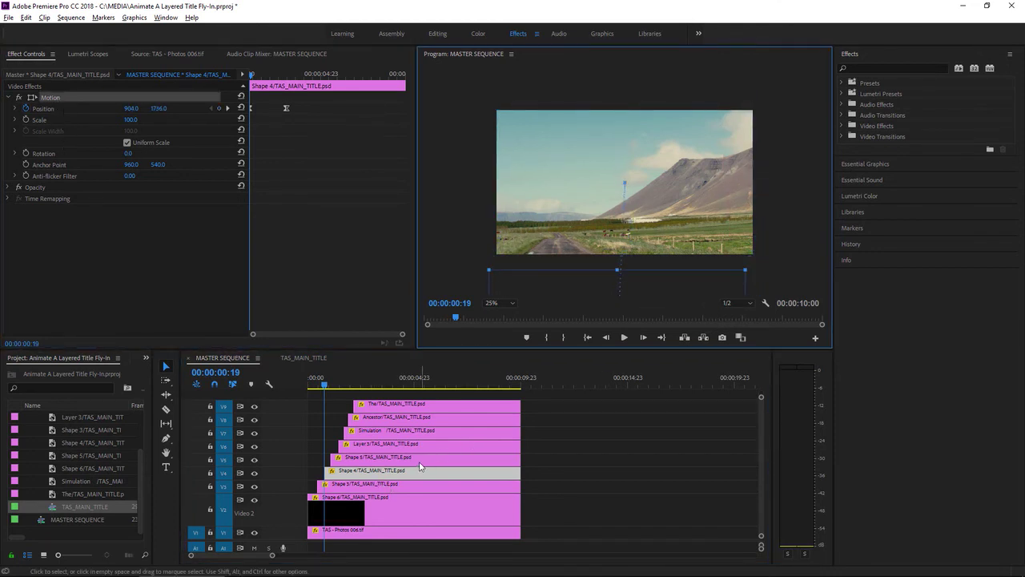
Step: At the Shape 5 clip's start, 00:00:01:02, move its line off the right side of the frame, to a Position of about 1904, 536
left_click(419, 458)
key("Down")
left_click(51, 98)
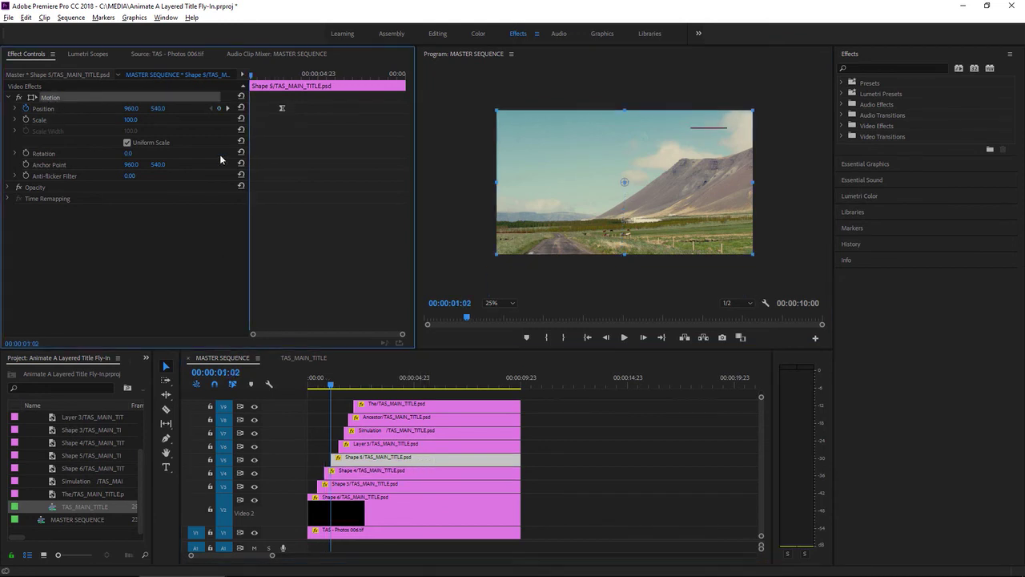
left_click_drag(545, 155, 669, 154)
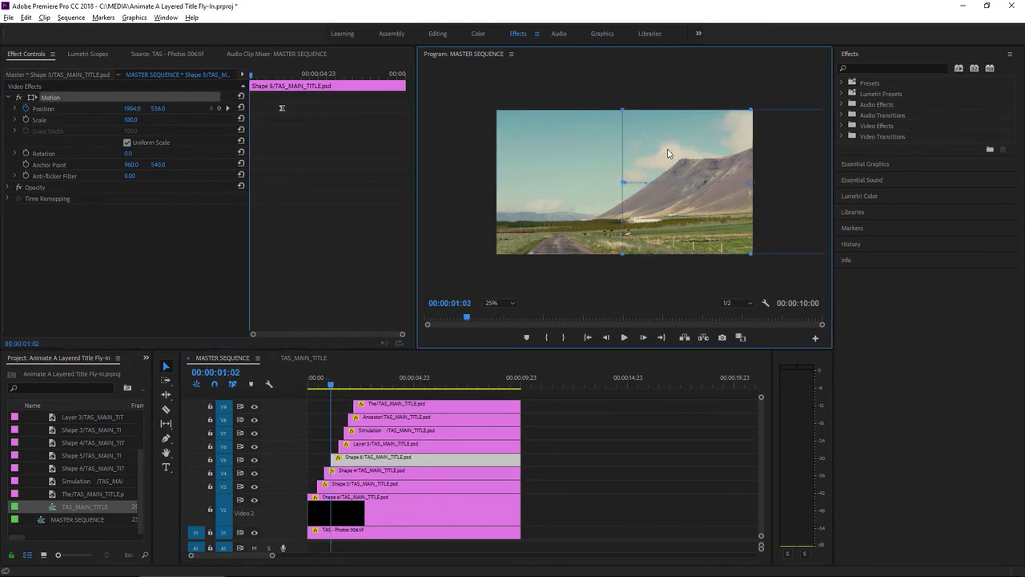
Step: At the Layer 3 clip's start, 00:00:01:11, move the blue glow below the frame to a Position of about 964, 1320
left_click(399, 445)
key("Down")
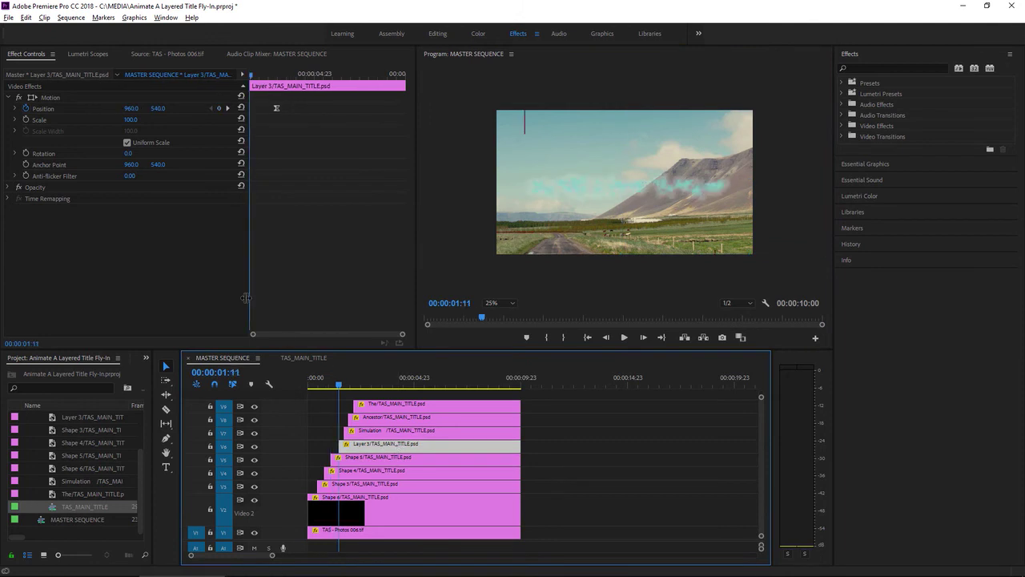
left_click(49, 99)
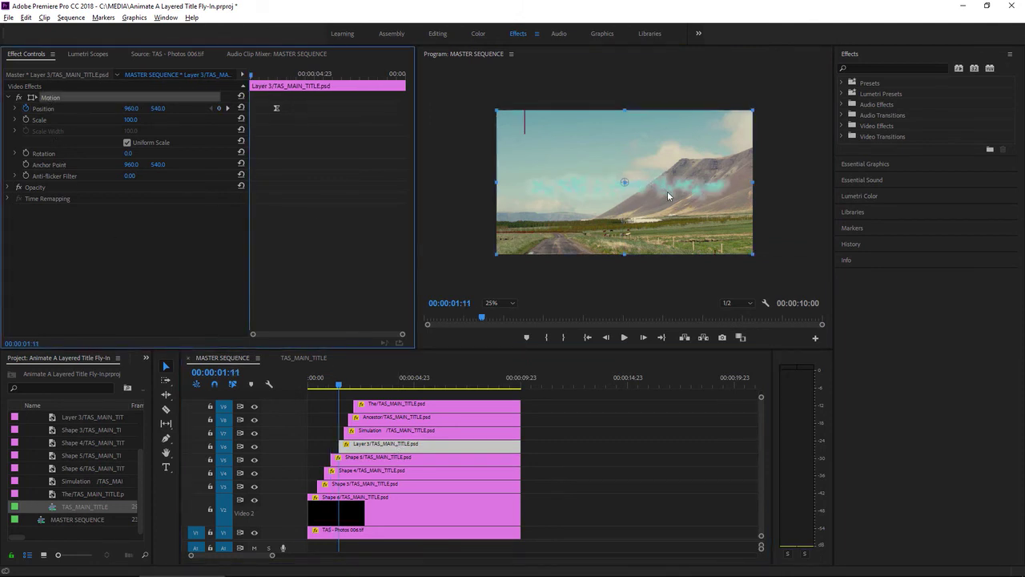
left_click_drag(667, 191, 670, 302)
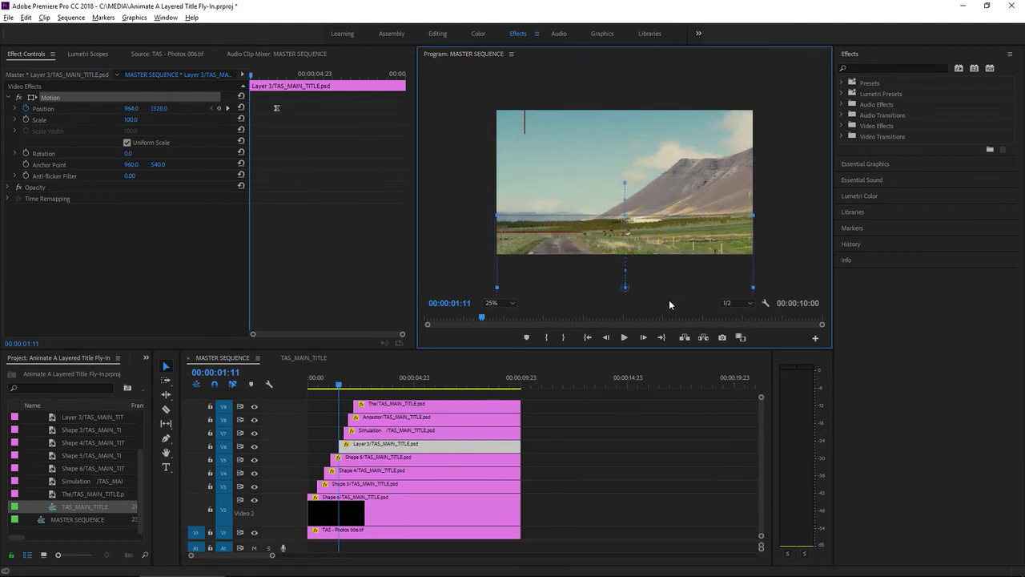
Step: At the Simulation clip's start, 00:00:01:17, move its word off the right side of the frame, to a Position of about 1868, 532
left_click(394, 437)
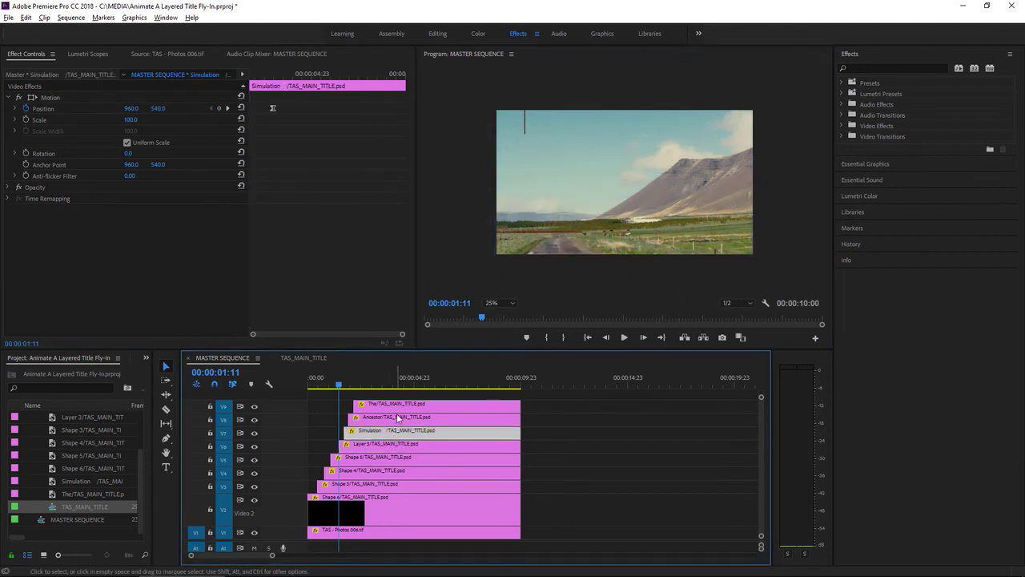
key("Down")
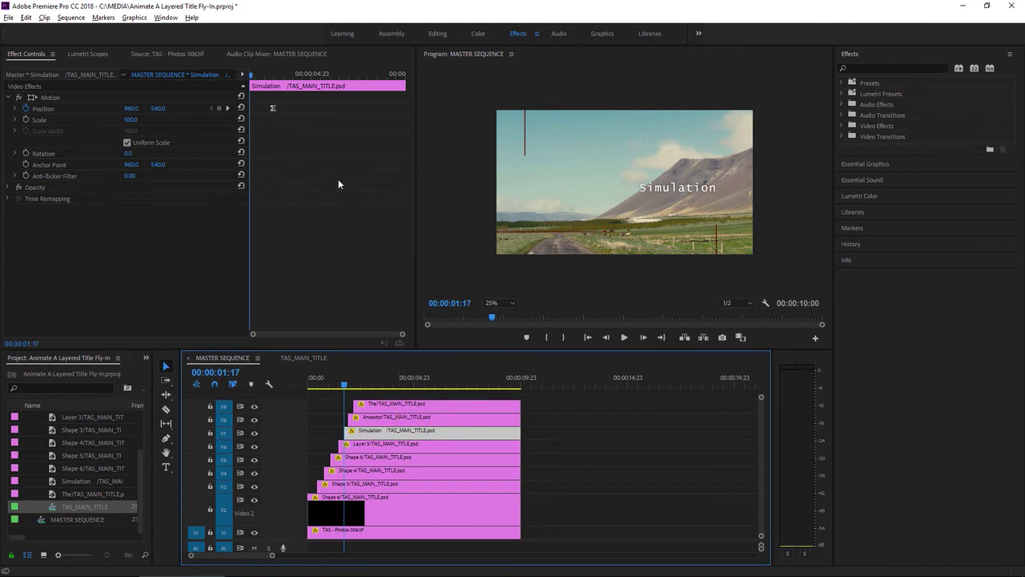
left_click(51, 97)
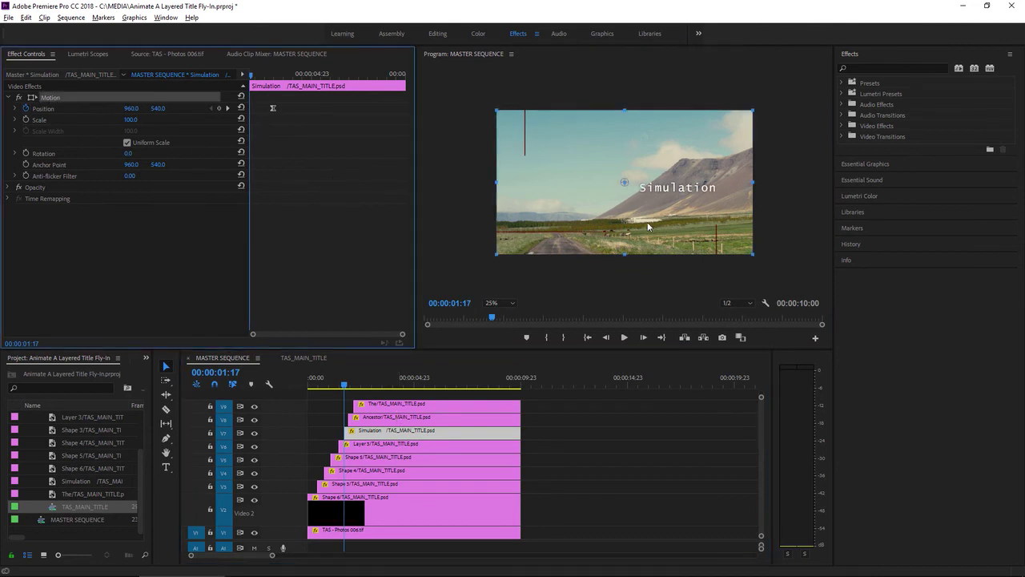
left_click(616, 222)
left_click_drag(616, 218, 704, 220)
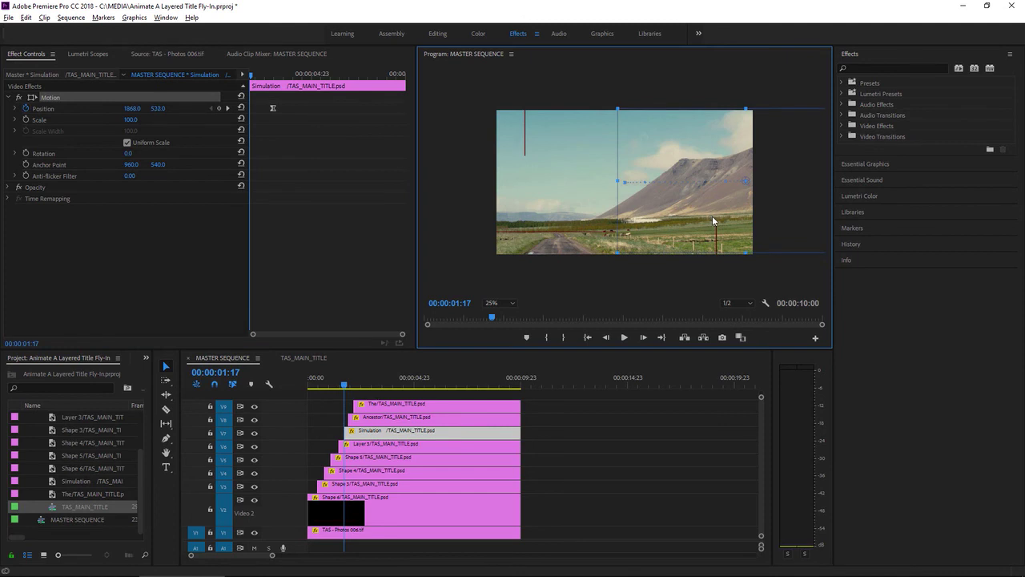
Step: At the Ancestor clip's start, 00:00:01:22, move its word up off the top of the frame
left_click(440, 418)
key("Down")
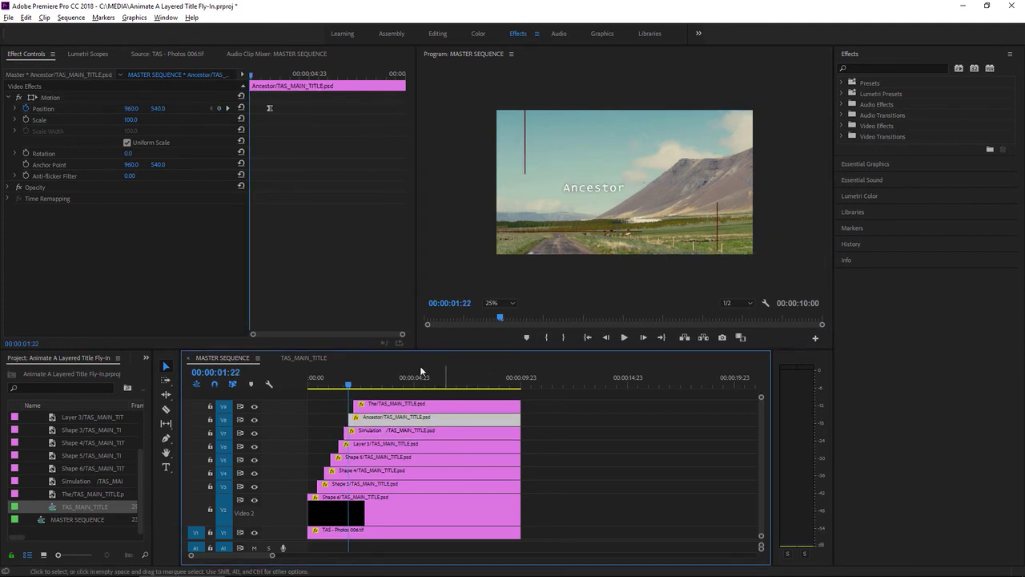
left_click(51, 98)
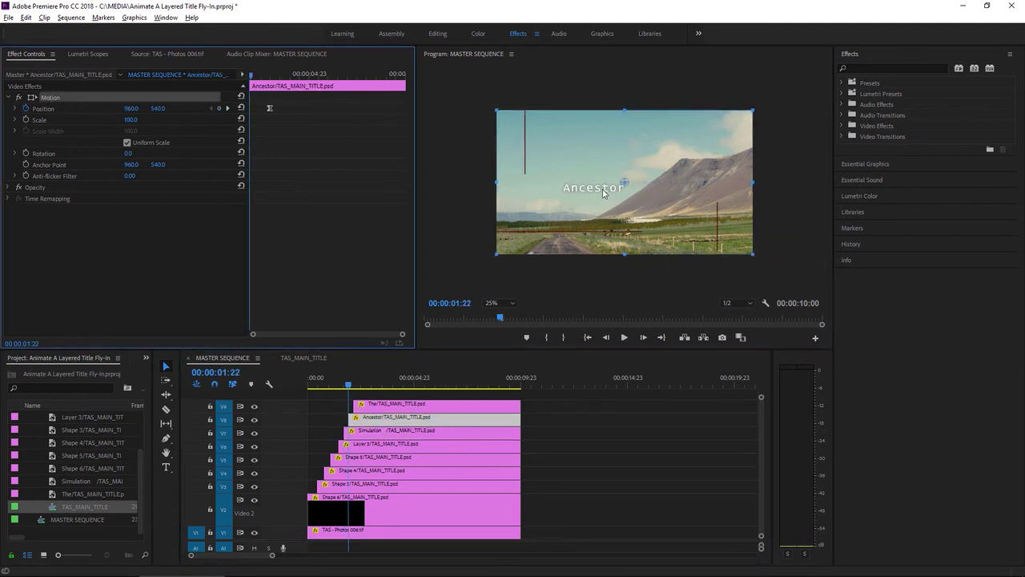
left_click_drag(602, 189, 589, 100)
Step: At the start of the clip named The, 00:00:02:04, move its word off the left side of the frame, to a Position of about 120, 560
key("Down")
left_click(56, 99)
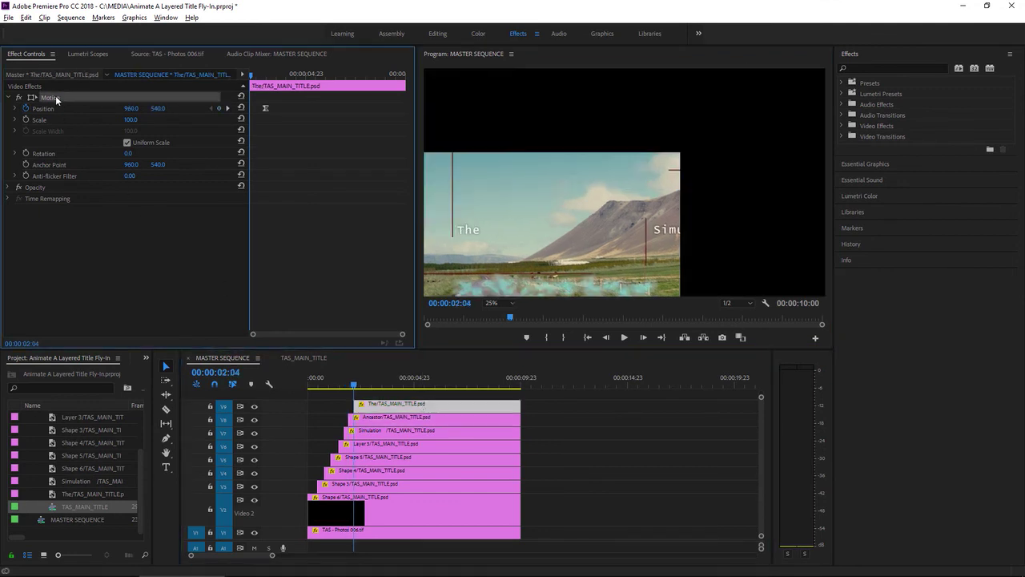
left_click_drag(567, 202, 454, 203)
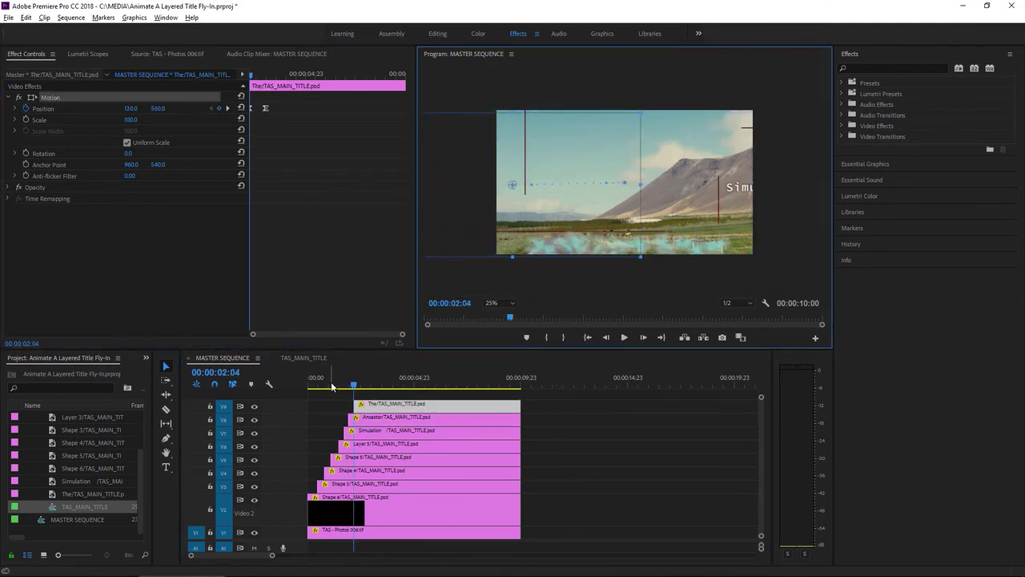
Step: Set the preview zoom to Fit and play the title animation from the sequence start until all layers have flown in
left_click_drag(330, 378, 286, 384)
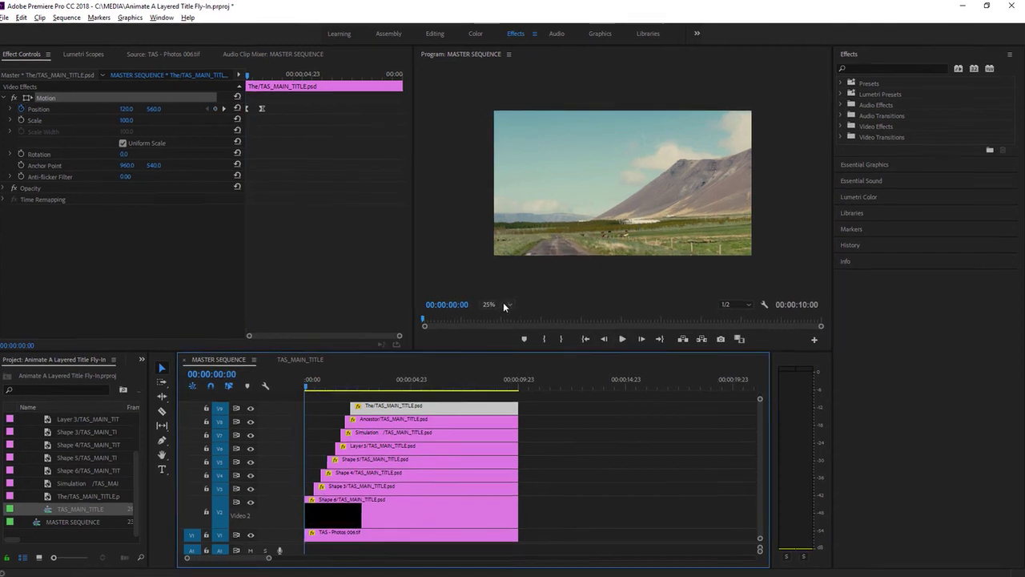
left_click(498, 302)
left_click(496, 314)
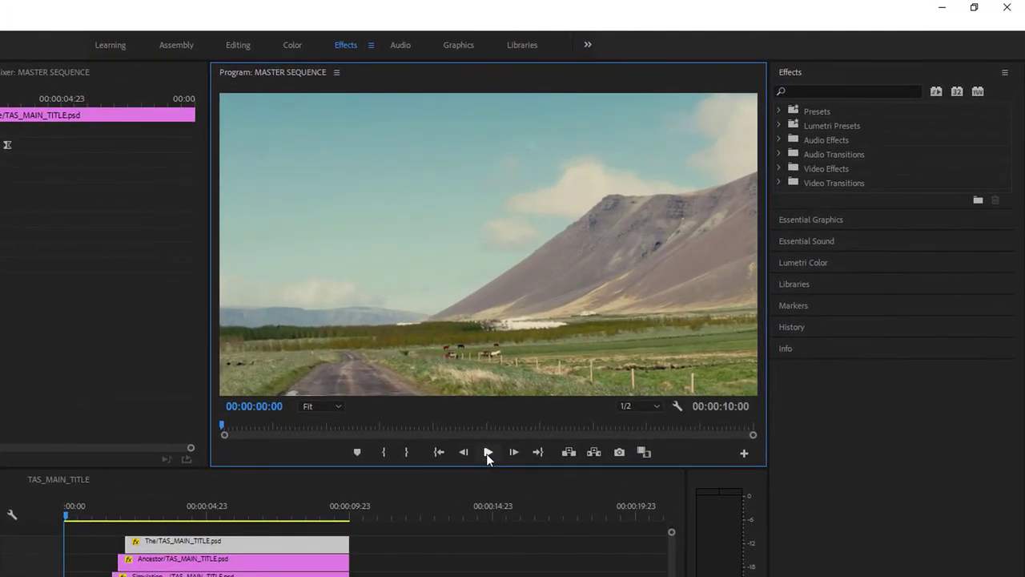
left_click(535, 411)
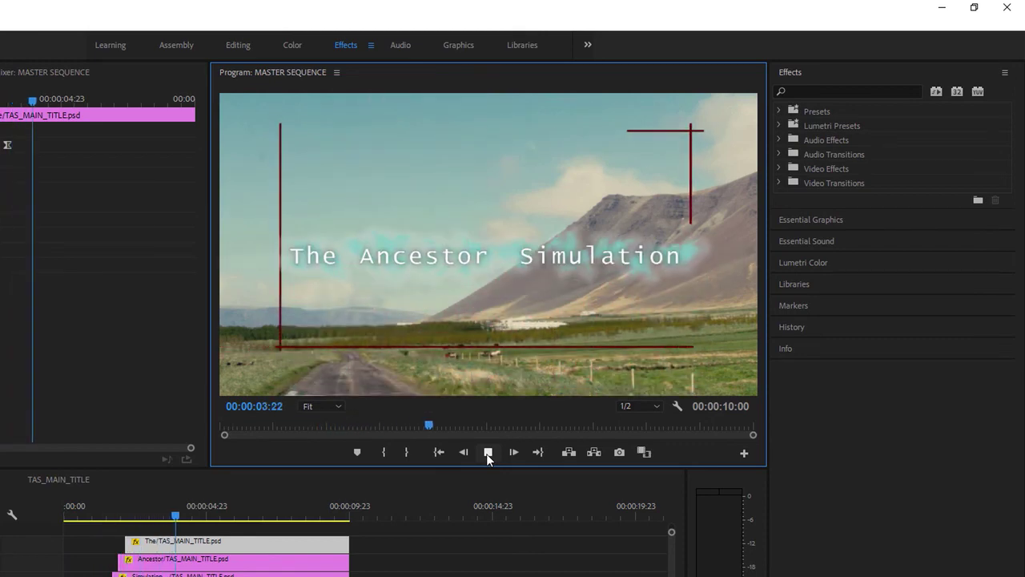
left_click(488, 453)
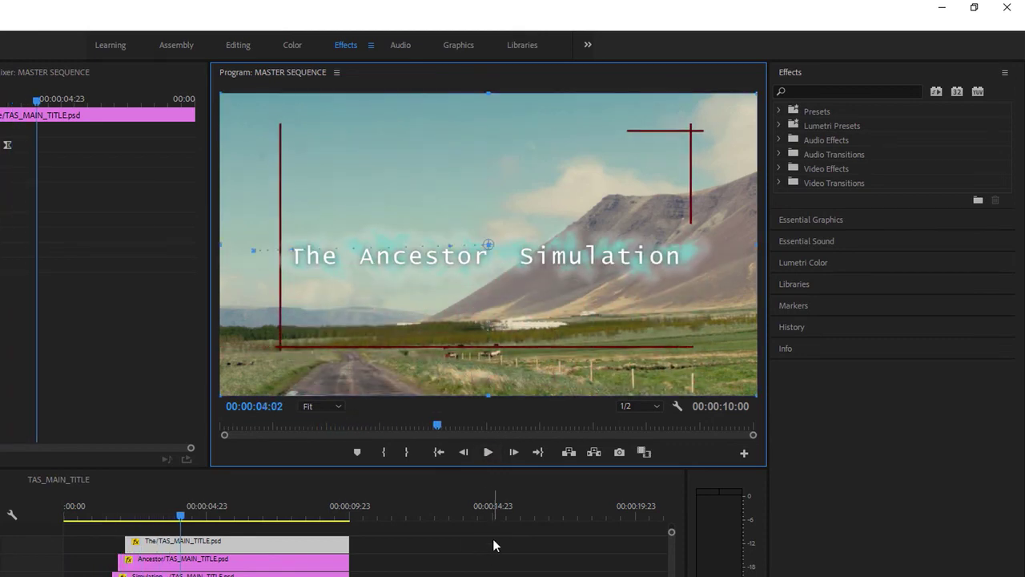